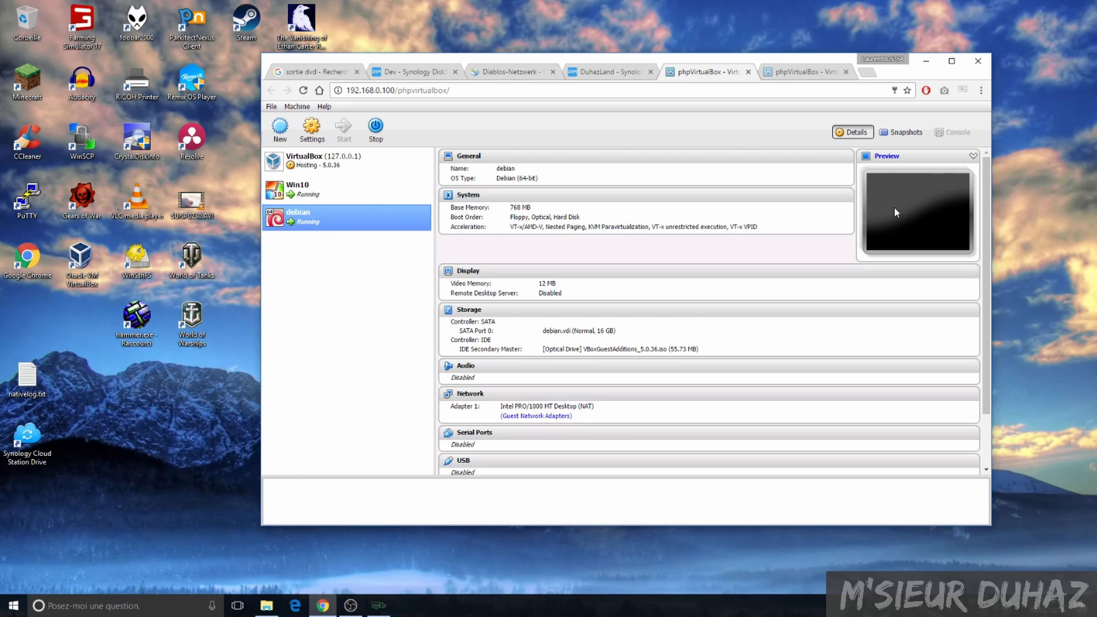
Step: Examine the DSM version, model name and processor in the DuhazLand NAS's system information
{"action": "left_click", "coordinate": [402, 161]}
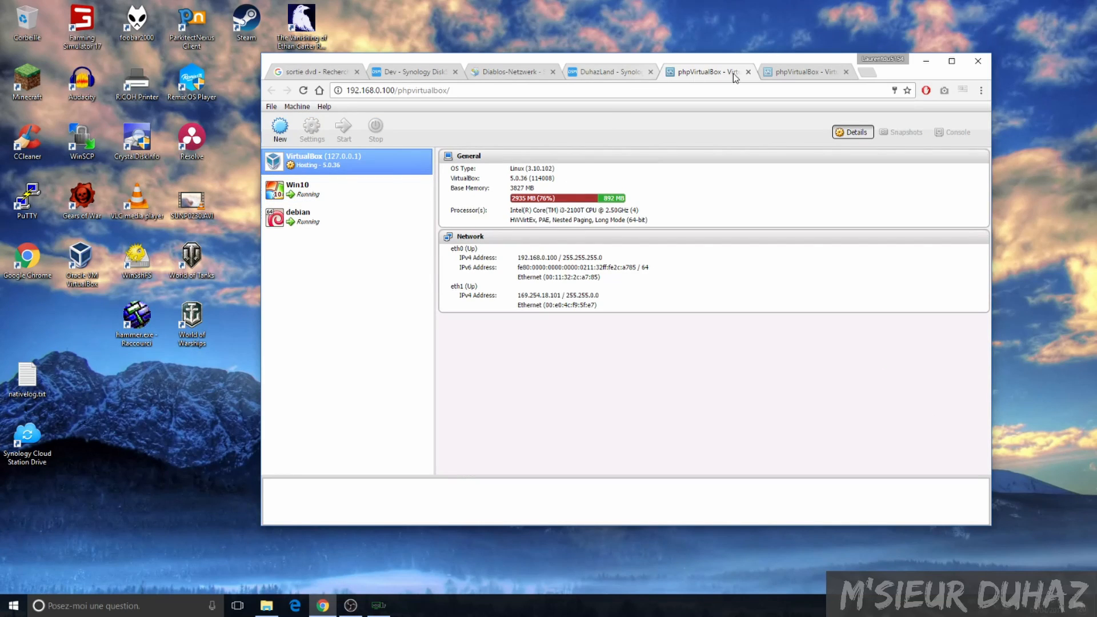
{"action": "left_click", "coordinate": [639, 78]}
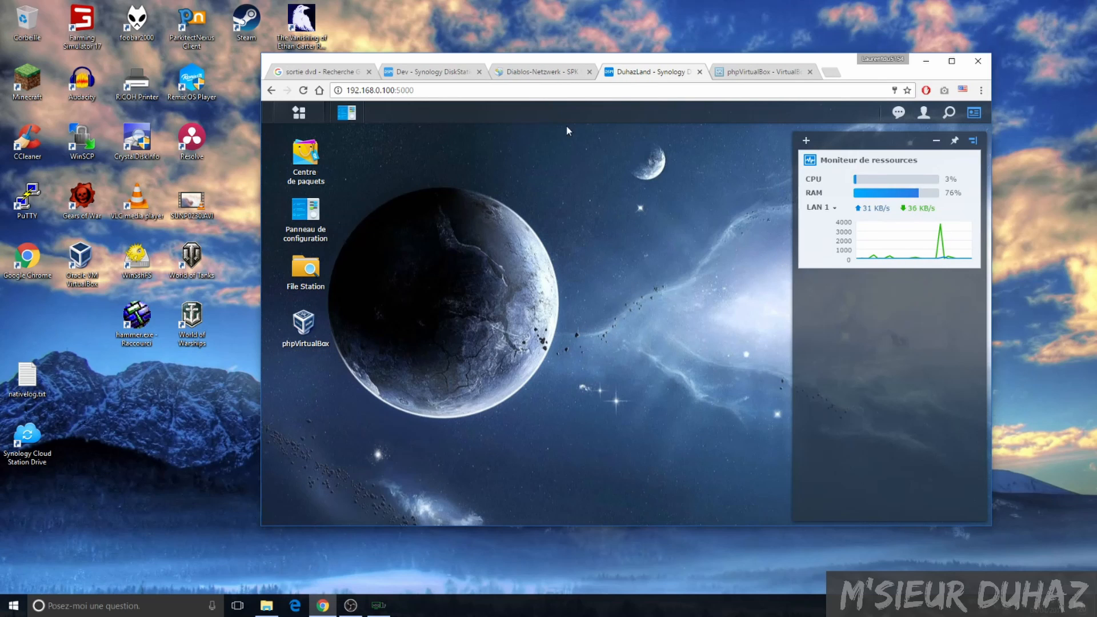
{"action": "left_click", "coordinate": [346, 113]}
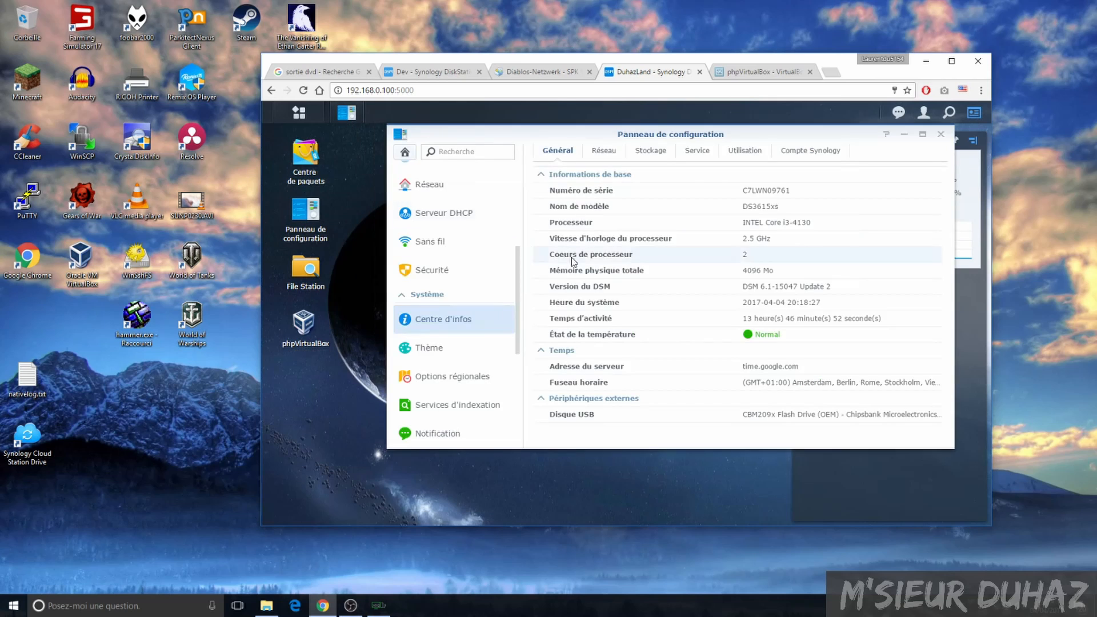
{"action": "left_click_drag", "start_coordinate": [738, 288], "coordinate": [835, 288]}
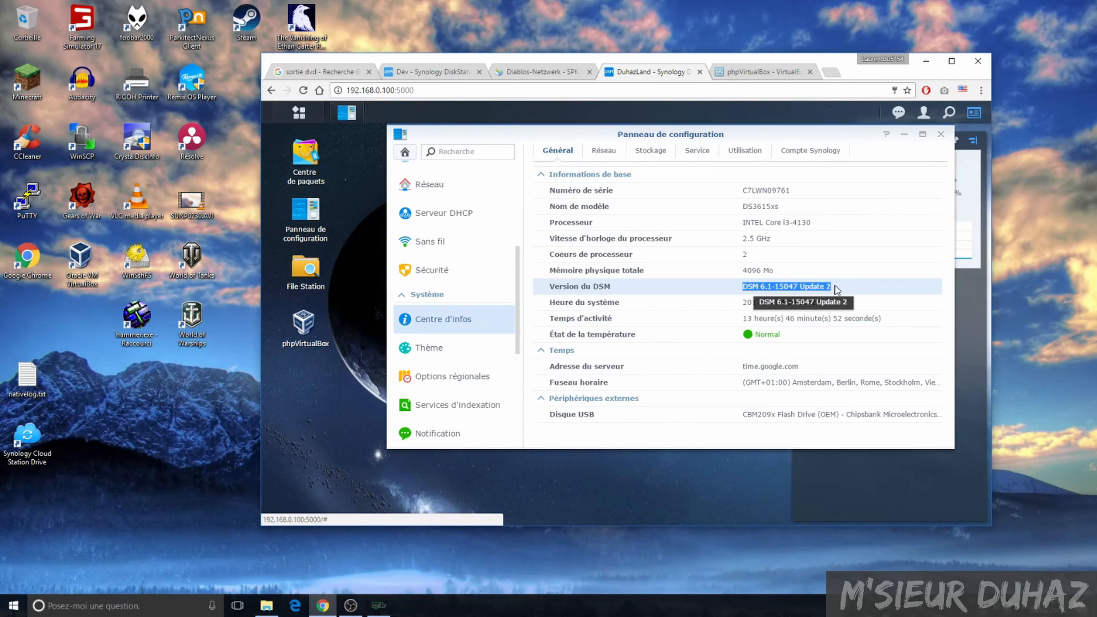
{"action": "left_click", "coordinate": [781, 289]}
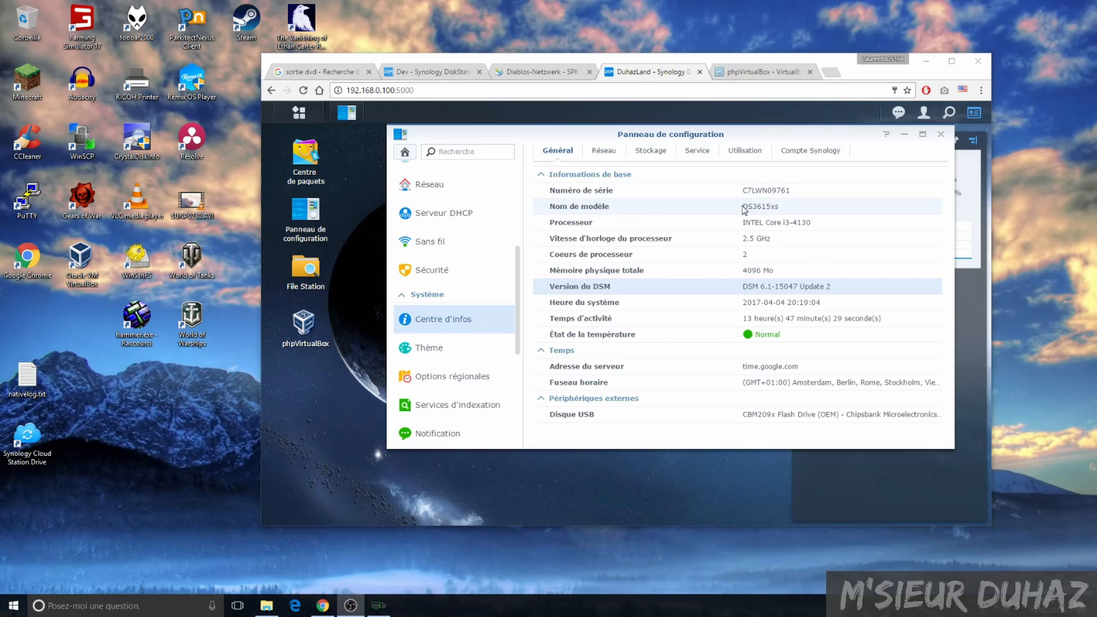
{"action": "left_click_drag", "start_coordinate": [742, 207], "coordinate": [795, 213]}
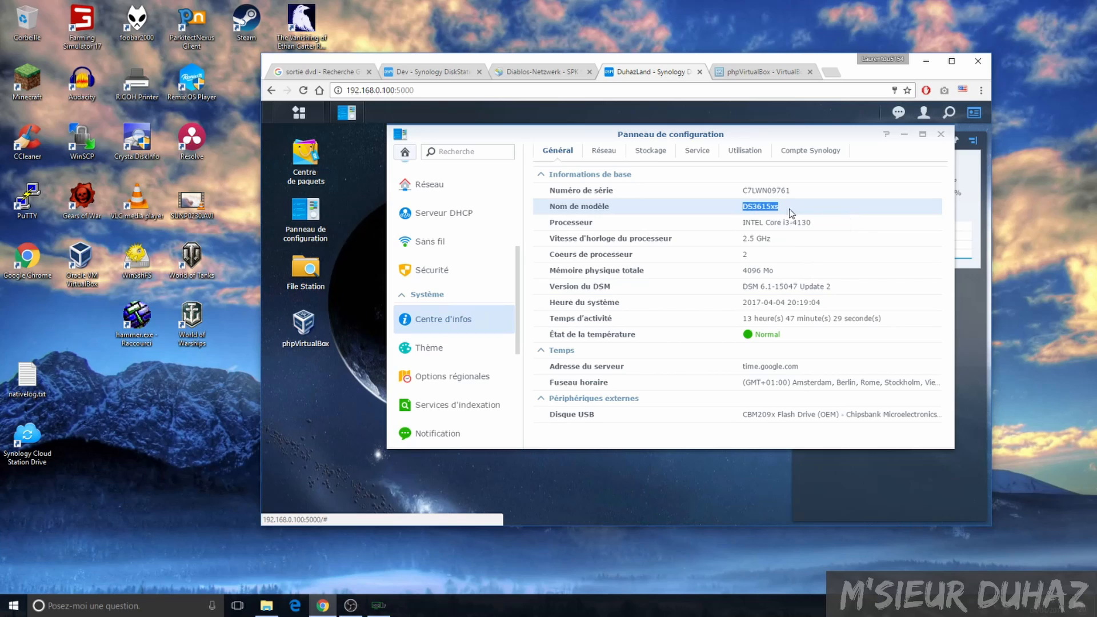
{"action": "left_click_drag", "start_coordinate": [743, 223], "coordinate": [830, 229]}
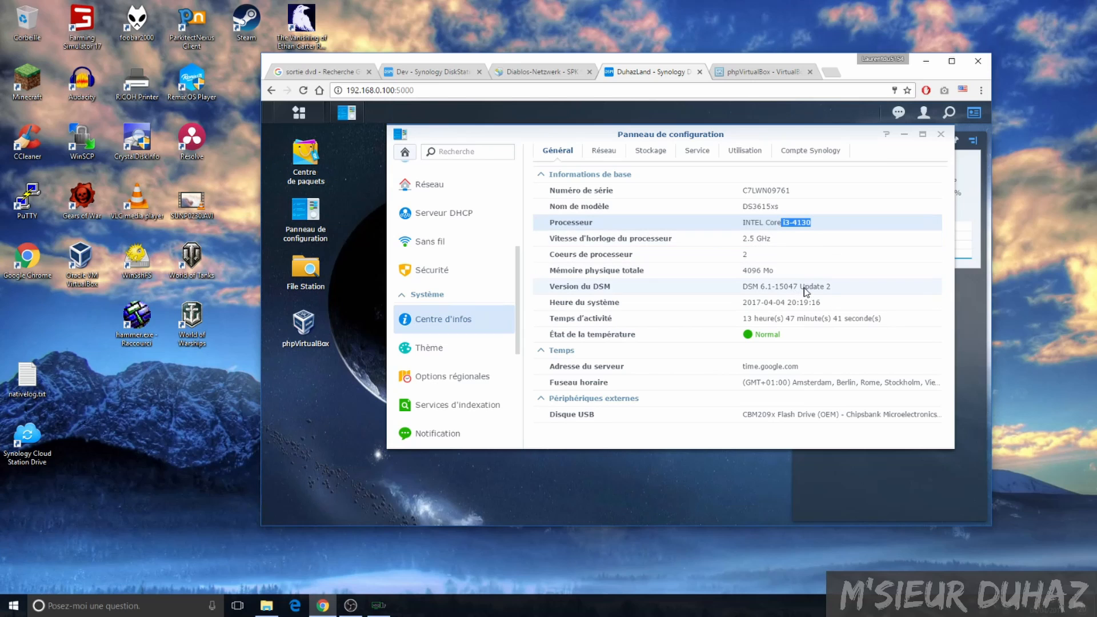
{"action": "left_click_drag", "start_coordinate": [826, 287], "coordinate": [737, 291]}
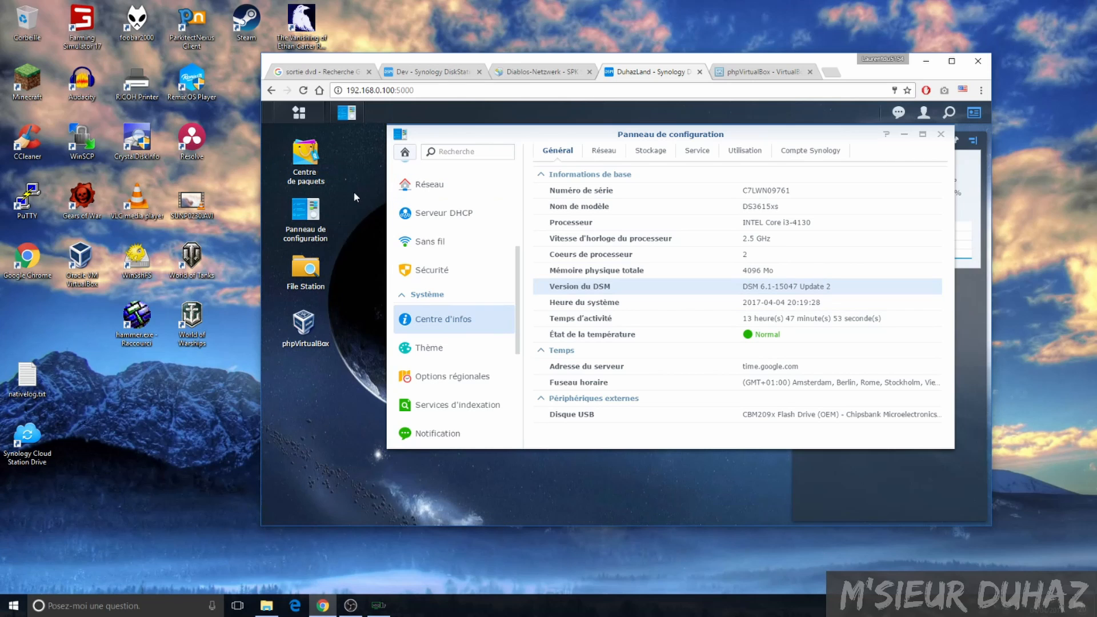
Step: Review the packages installed on the DuhazLand NAS in its Package Center
{"action": "left_click", "coordinate": [307, 156]}
{"action": "scroll", "coordinate": [660, 337], "scroll_direction": "down", "scroll_amount": 5}
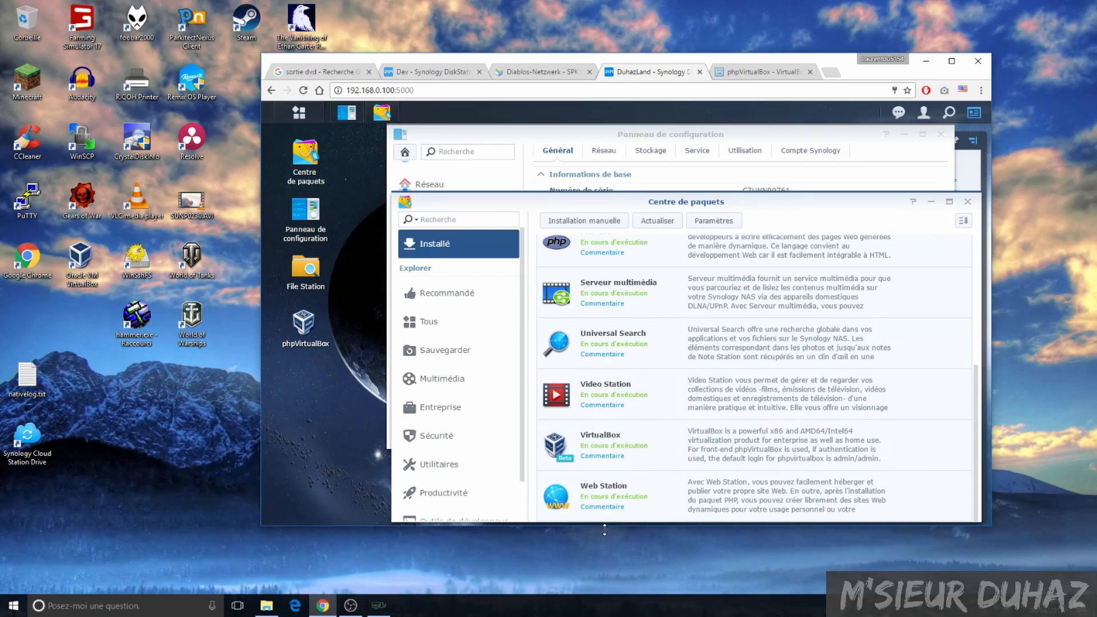
{"action": "scroll", "coordinate": [610, 269], "scroll_direction": "up", "scroll_amount": 5}
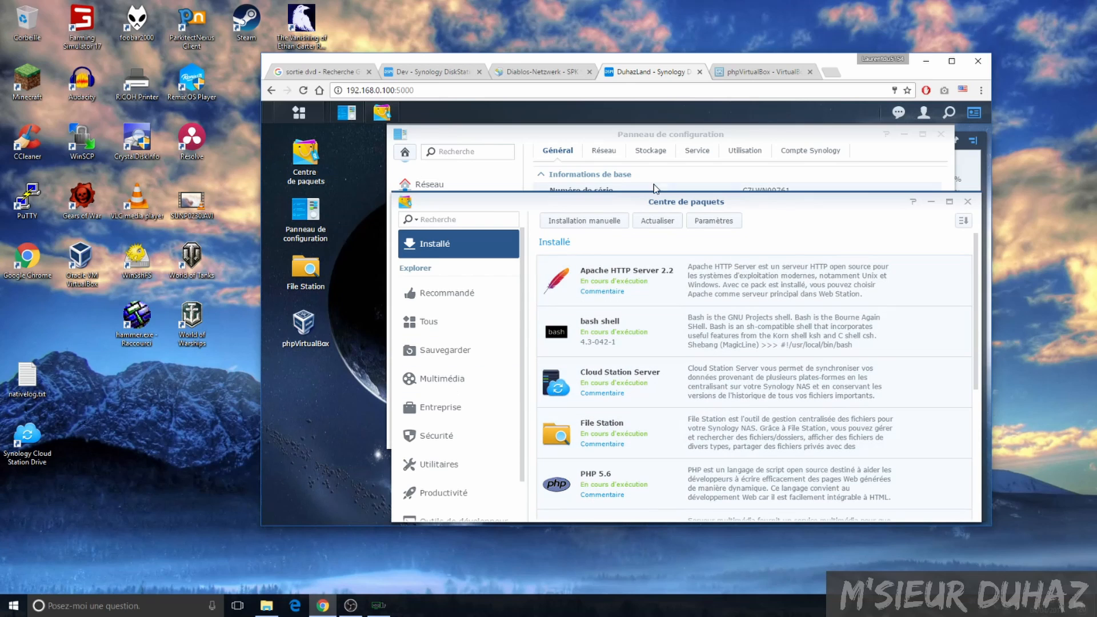
Step: Check the current DSM version and update status in the Dev NAS's Control Panel
{"action": "left_click", "coordinate": [432, 76]}
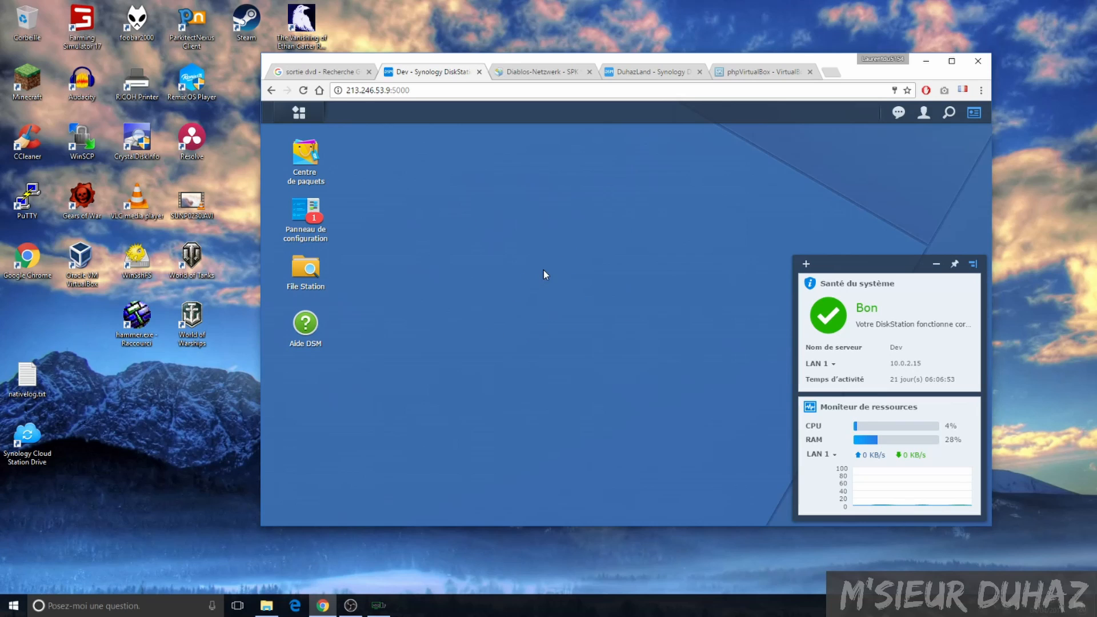
{"action": "left_click", "coordinate": [305, 212]}
{"action": "left_click", "coordinate": [537, 380]}
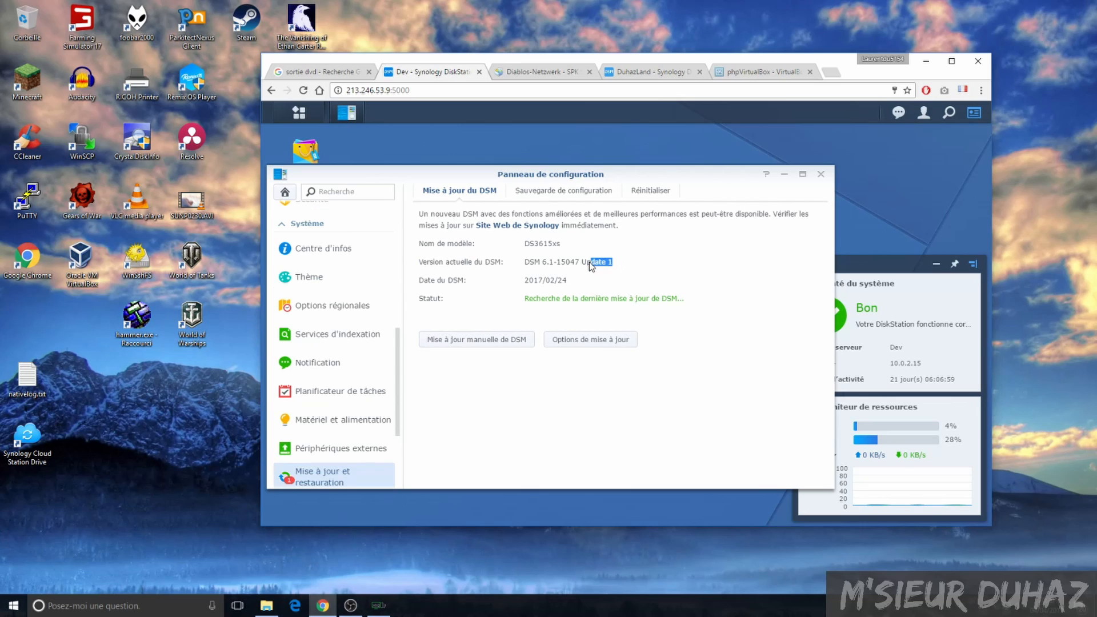
{"action": "left_click_drag", "start_coordinate": [588, 265], "coordinate": [518, 265]}
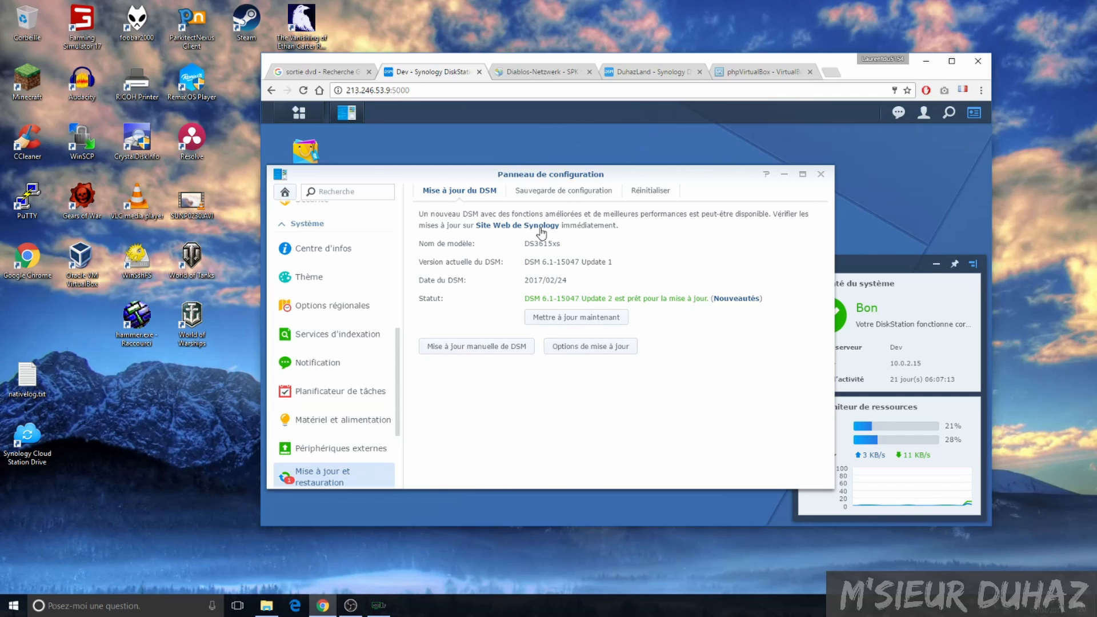
Step: Read through the TeamSpeak 3 Server, VirtualBox and bash shell package entries on the Diablos-Netzwerk SPK Server page
{"action": "left_click", "coordinate": [544, 73]}
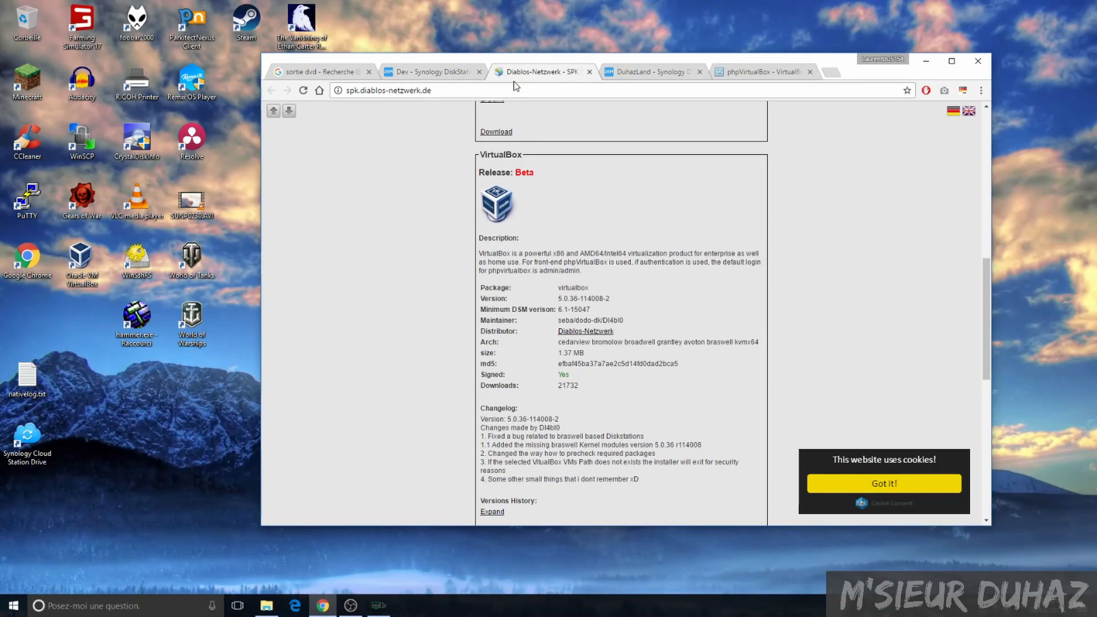
{"action": "scroll", "coordinate": [544, 157], "scroll_direction": "up", "scroll_amount": 10}
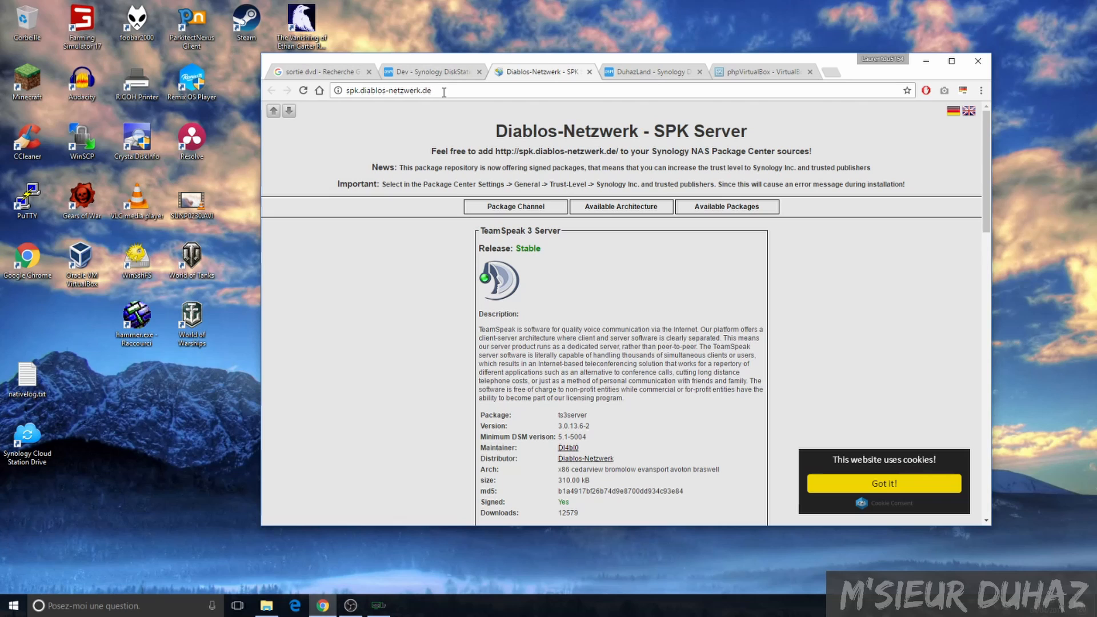
{"action": "left_click_drag", "start_coordinate": [431, 91], "coordinate": [252, 93]}
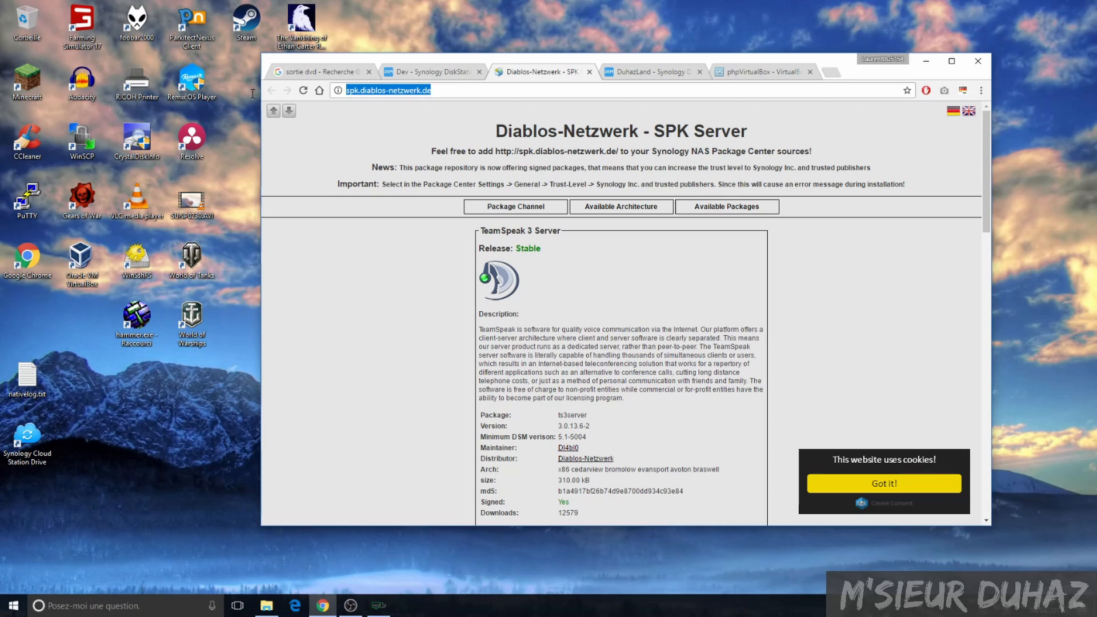
{"action": "left_click", "coordinate": [398, 278]}
{"action": "scroll", "coordinate": [397, 279], "scroll_direction": "down", "scroll_amount": 6}
{"action": "scroll", "coordinate": [457, 221], "scroll_direction": "up", "scroll_amount": 4}
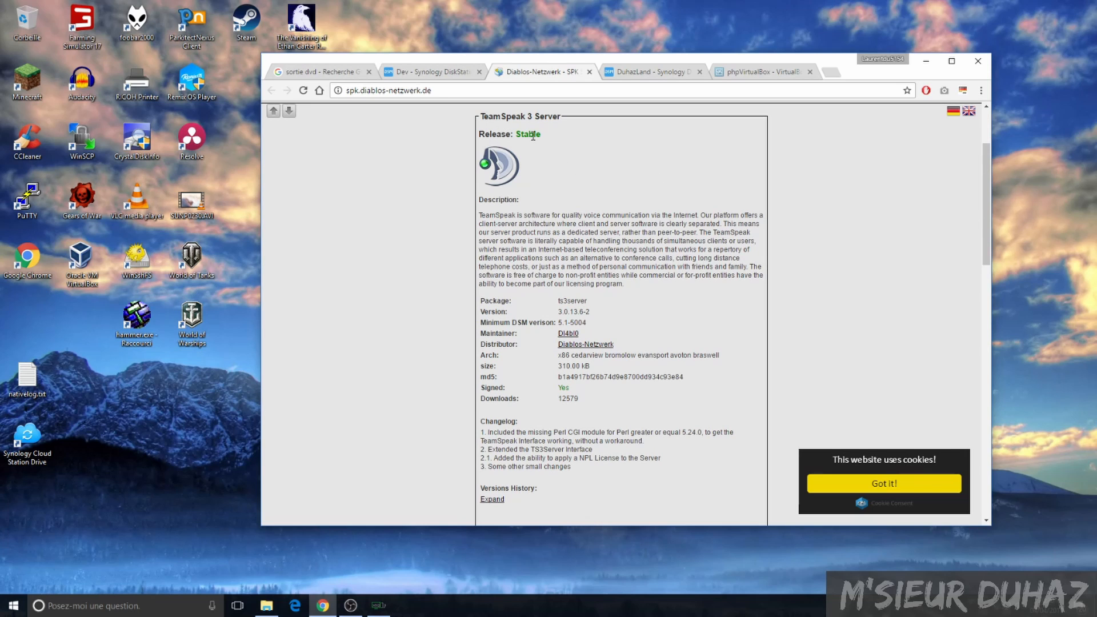
{"action": "scroll", "coordinate": [632, 183], "scroll_direction": "down", "scroll_amount": 12}
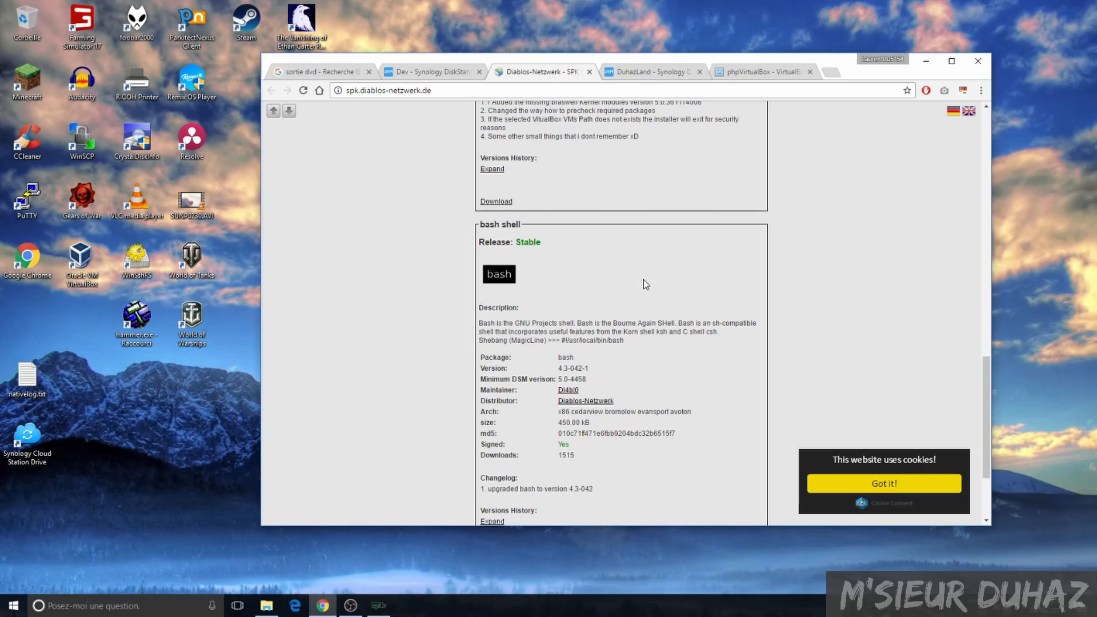
{"action": "scroll", "coordinate": [646, 284], "scroll_direction": "up", "scroll_amount": 5}
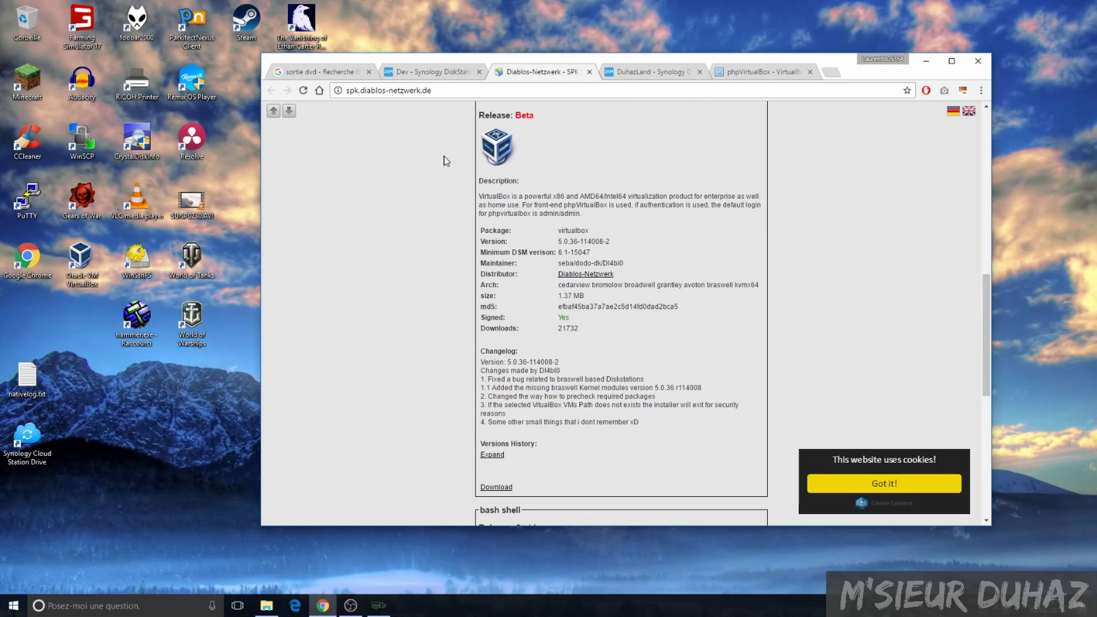
{"action": "scroll", "coordinate": [544, 162], "scroll_direction": "up", "scroll_amount": 4}
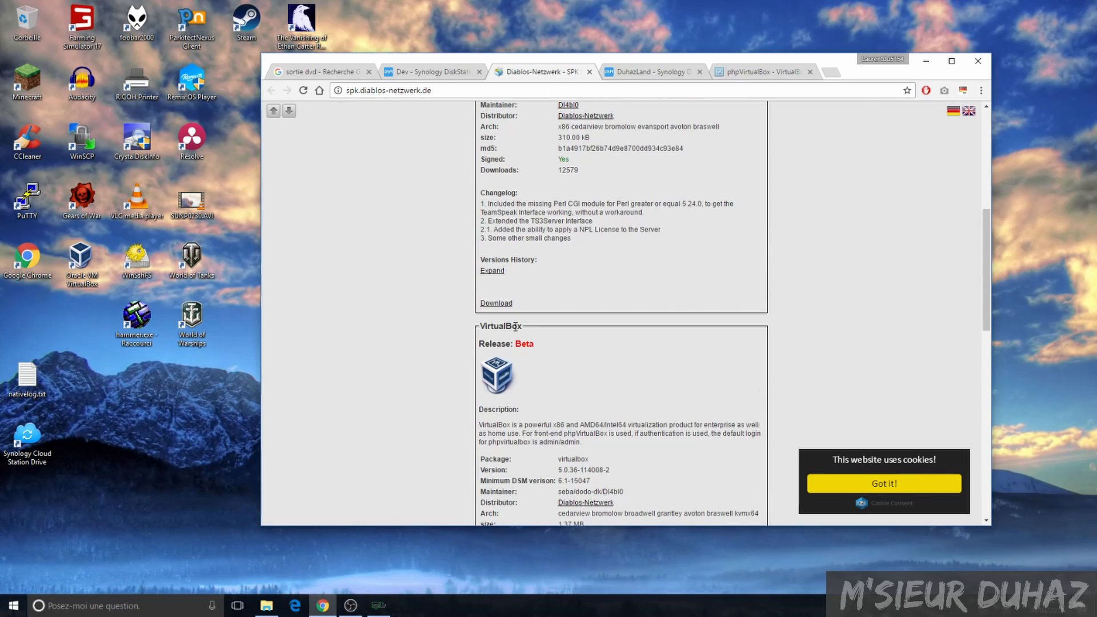
{"action": "scroll", "coordinate": [516, 327], "scroll_direction": "up", "scroll_amount": 5}
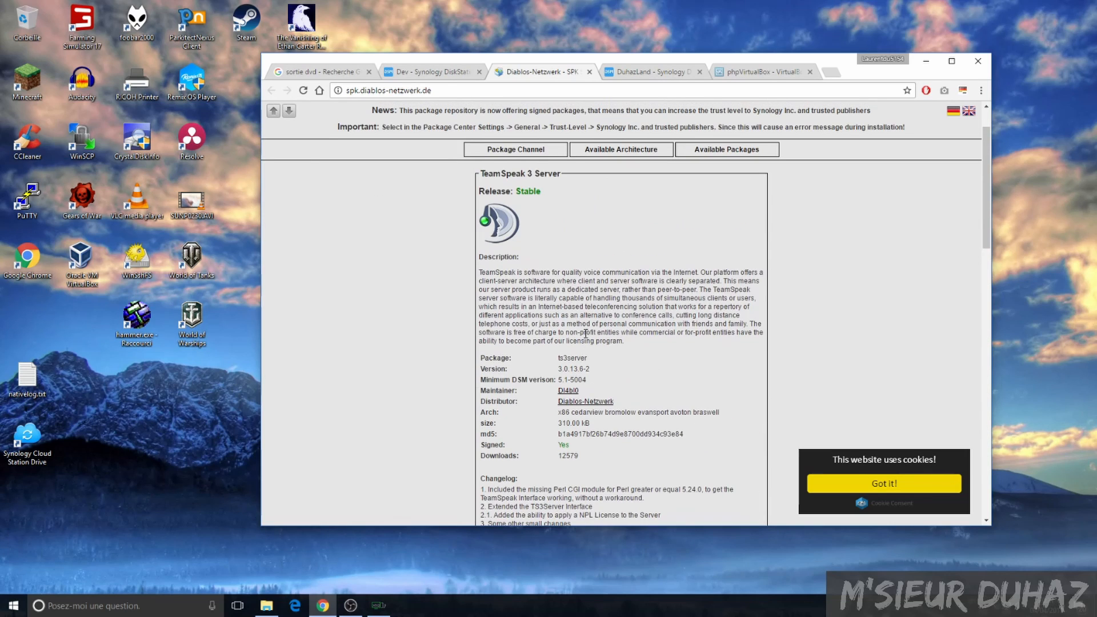
Step: Copy the web address of the Diablos-Netzwerk SPK Server page and return to the Dev NAS
{"action": "left_click", "coordinate": [474, 95]}
{"action": "key", "text": "ctrl+c"}
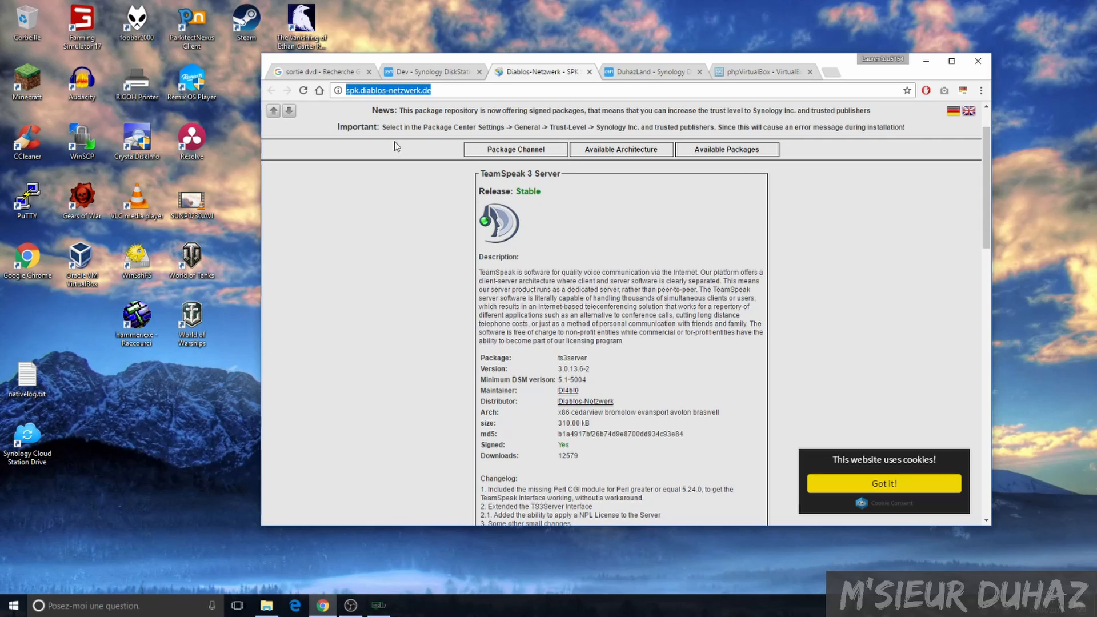
{"action": "left_click", "coordinate": [661, 74]}
{"action": "left_click", "coordinate": [436, 73]}
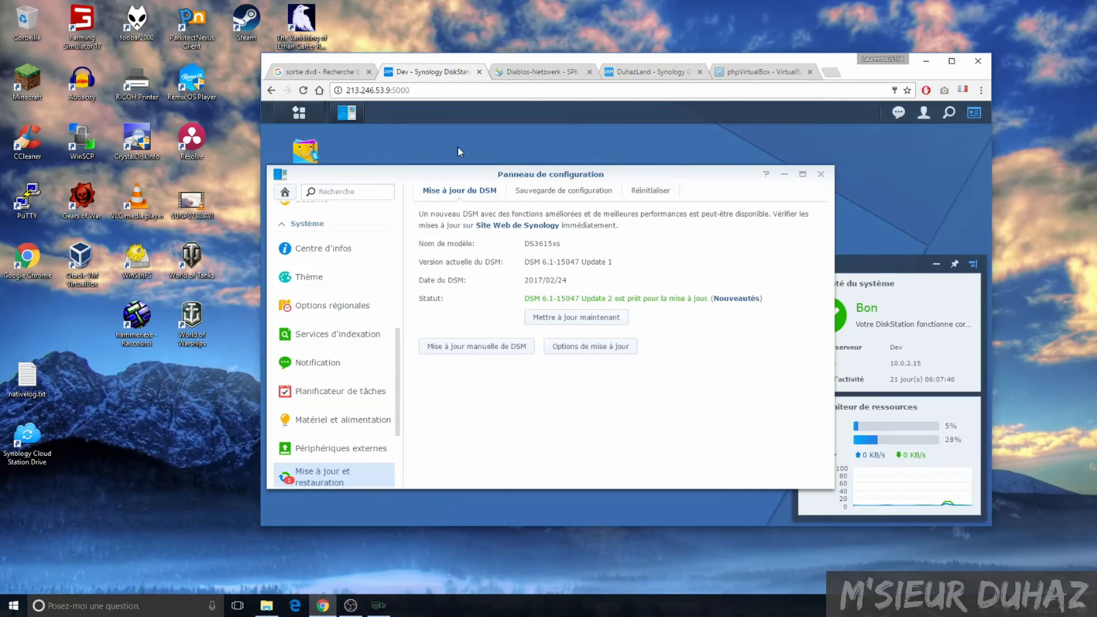
Step: Close the Dev NAS's Control Panel, open its Package Center and show the browser full screen
{"action": "scroll", "coordinate": [342, 251], "scroll_direction": "up", "scroll_amount": 3}
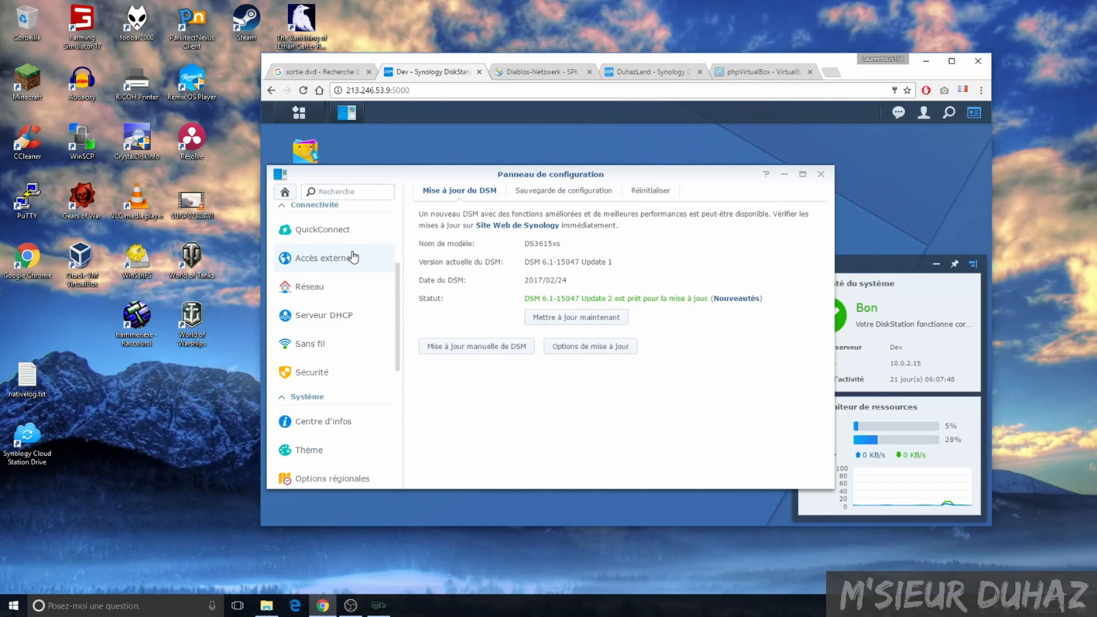
{"action": "left_click", "coordinate": [821, 175]}
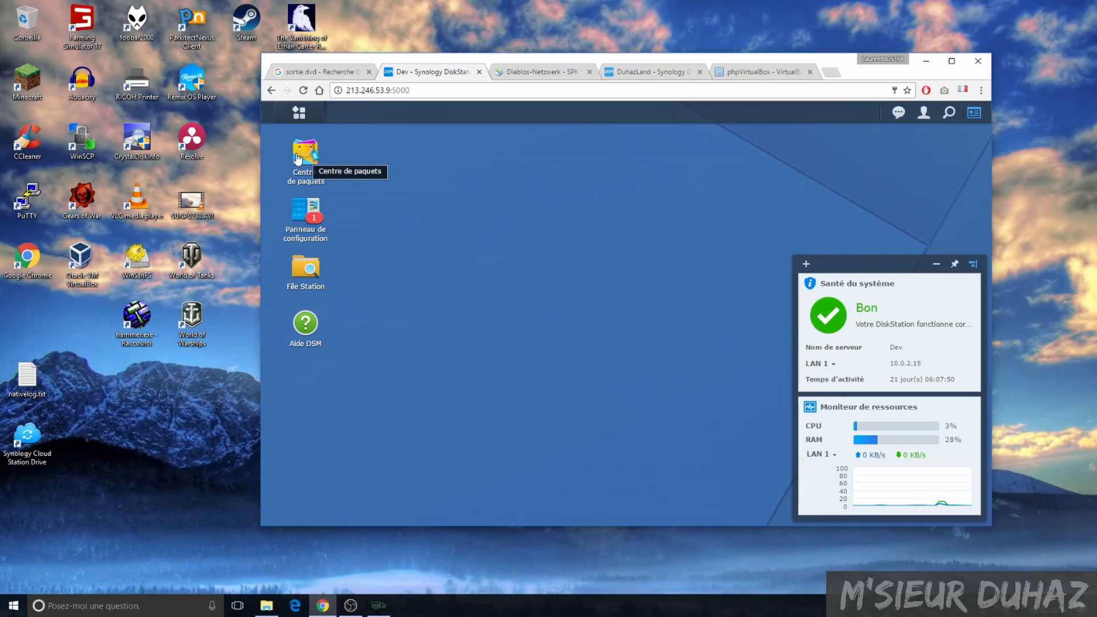
{"action": "left_click", "coordinate": [305, 153]}
{"action": "left_click", "coordinate": [952, 60]}
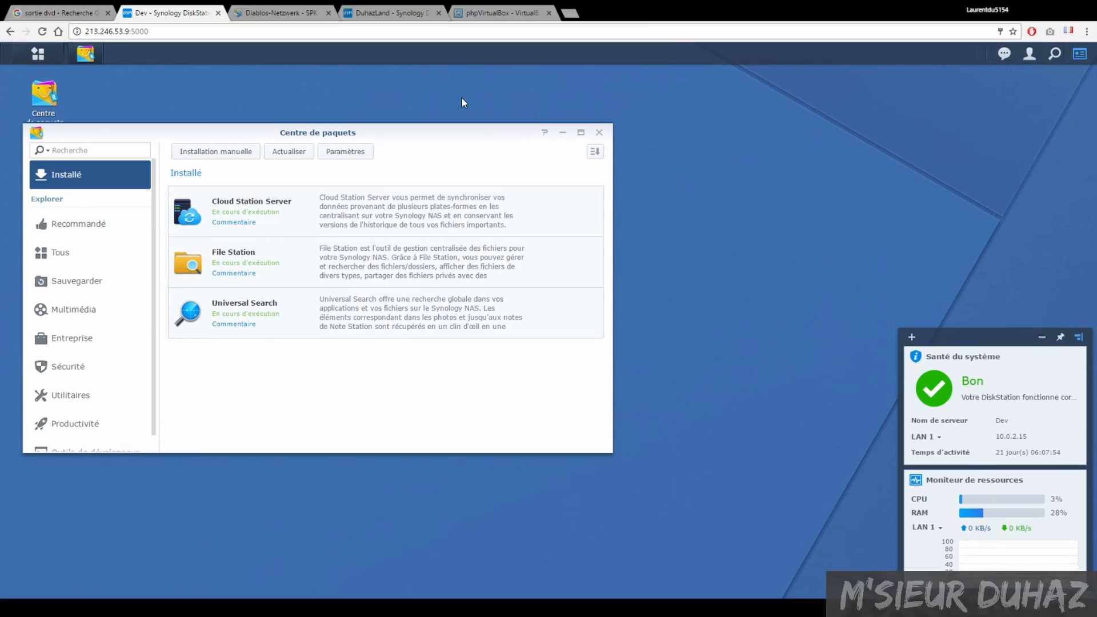
{"action": "key", "text": "F11"}
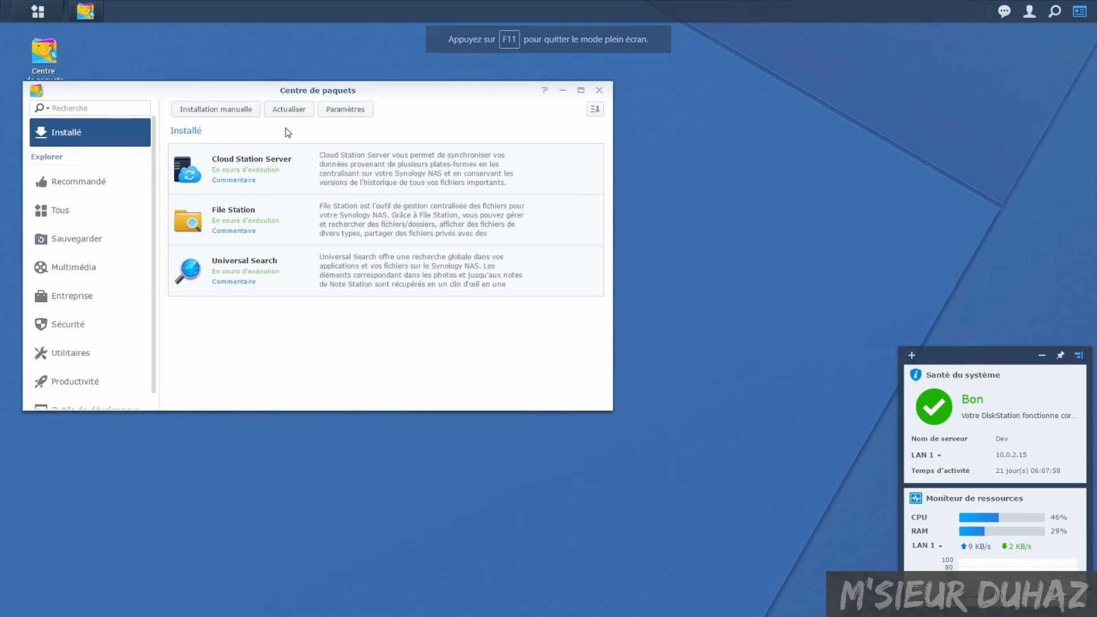
{"action": "left_click", "coordinate": [344, 110]}
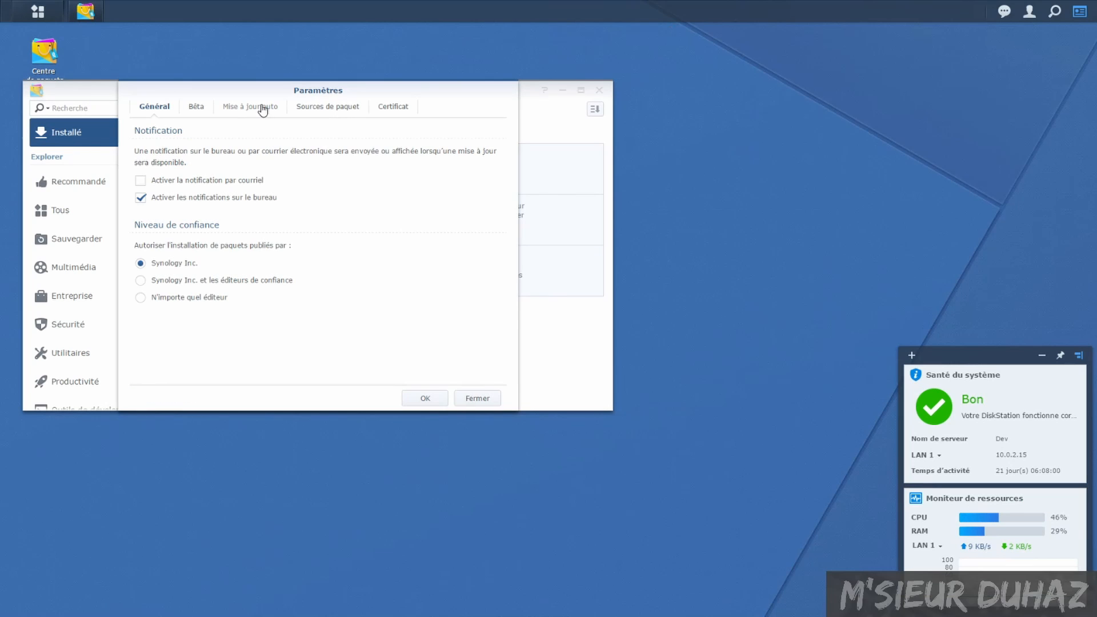
{"action": "left_click", "coordinate": [333, 108]}
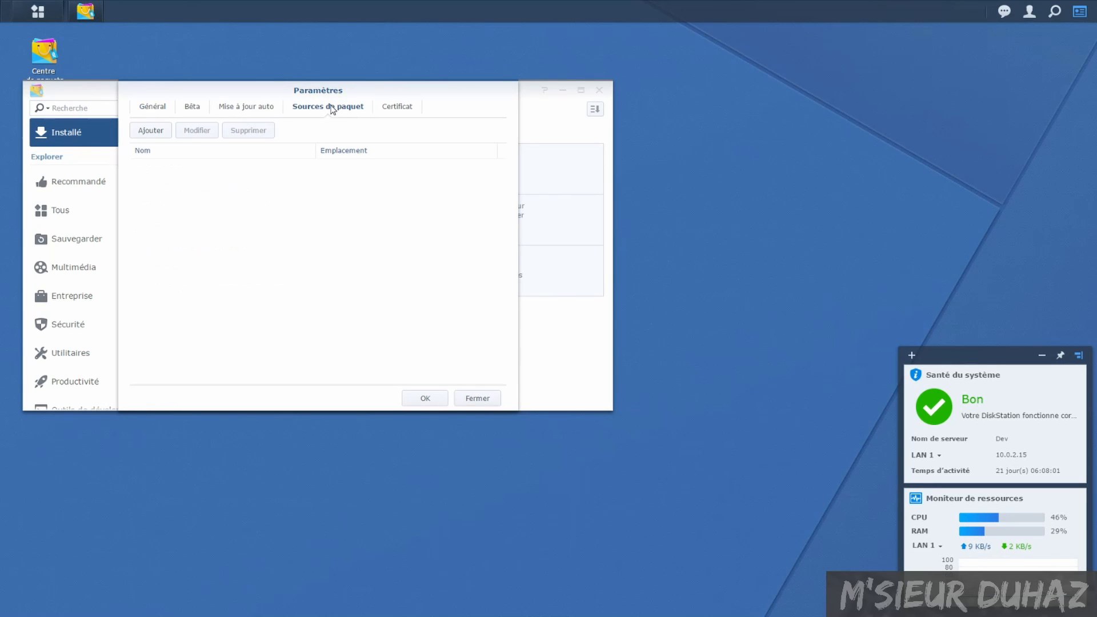
{"action": "left_click", "coordinate": [152, 131]}
{"action": "left_click", "coordinate": [314, 232]}
{"action": "key", "text": "ctrl+v"}
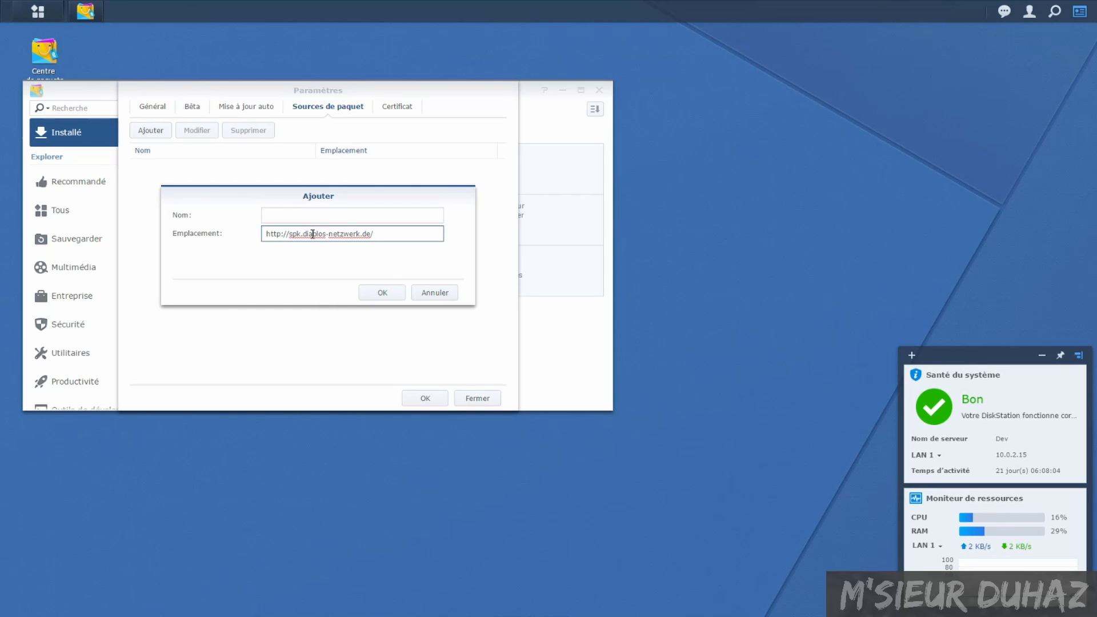
Step: Name the new package source "Diablos netzwerk" and add it to the source list
{"action": "double_click", "coordinate": [314, 233]}
{"action": "key", "text": "ctrl+c"}
{"action": "left_click", "coordinate": [297, 217]}
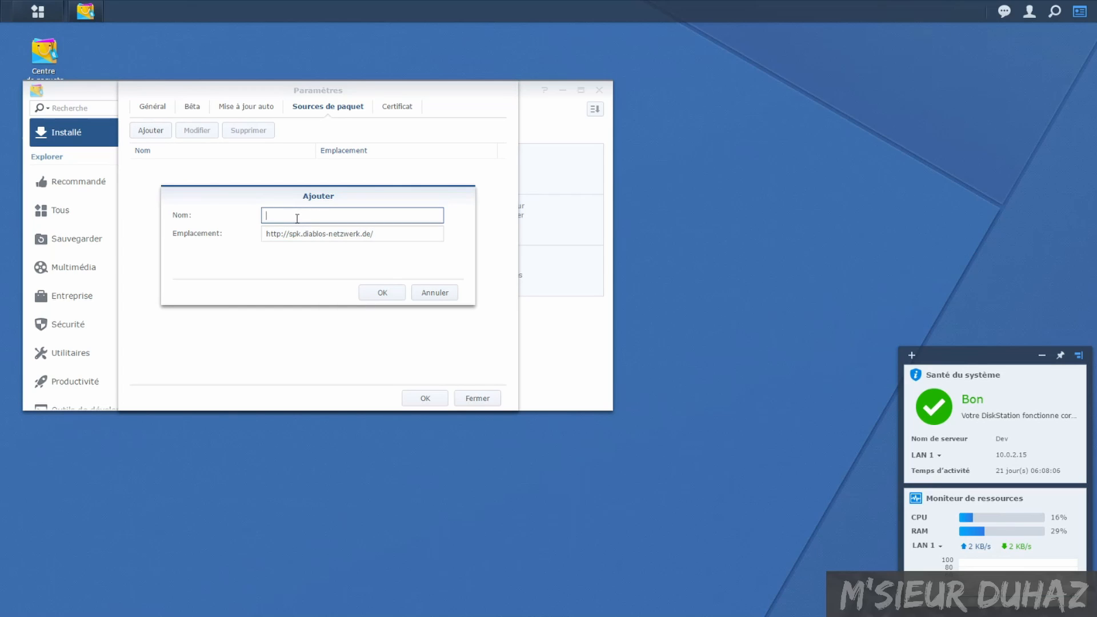
{"action": "type", "text": "D"}
{"action": "key", "text": "ctrl+v"}
{"action": "double_click", "coordinate": [332, 233]}
{"action": "left_click", "coordinate": [318, 214]}
{"action": "type", "text": "netzwerk"}
{"action": "left_click", "coordinate": [371, 291]}
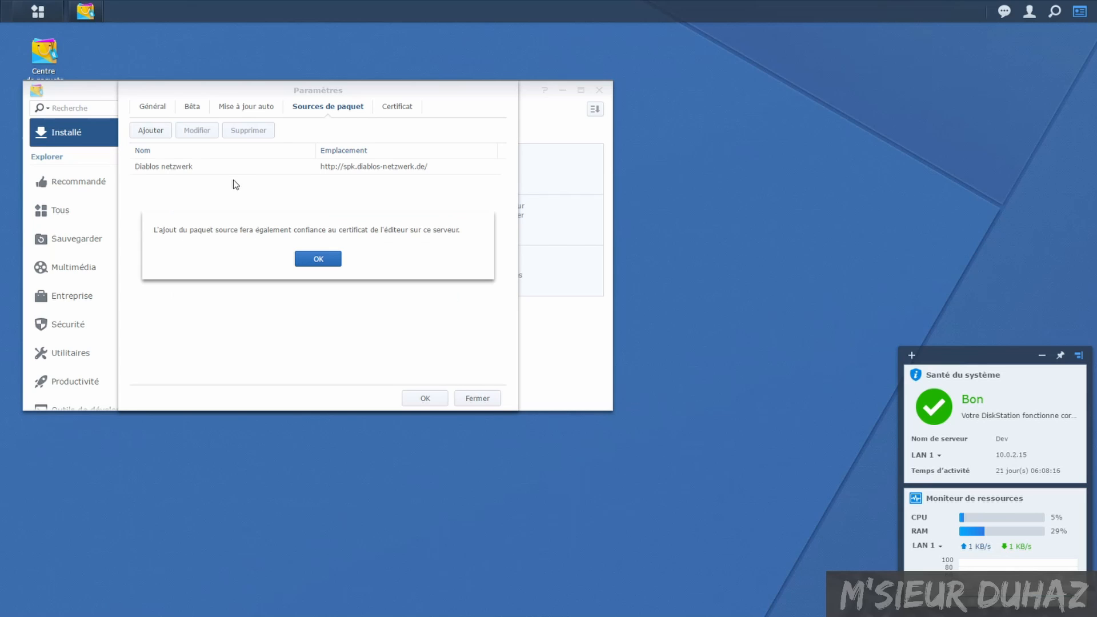
Step: Accept the publisher certificate notice, save the Package Center settings and refresh the package list
{"action": "left_click", "coordinate": [316, 259]}
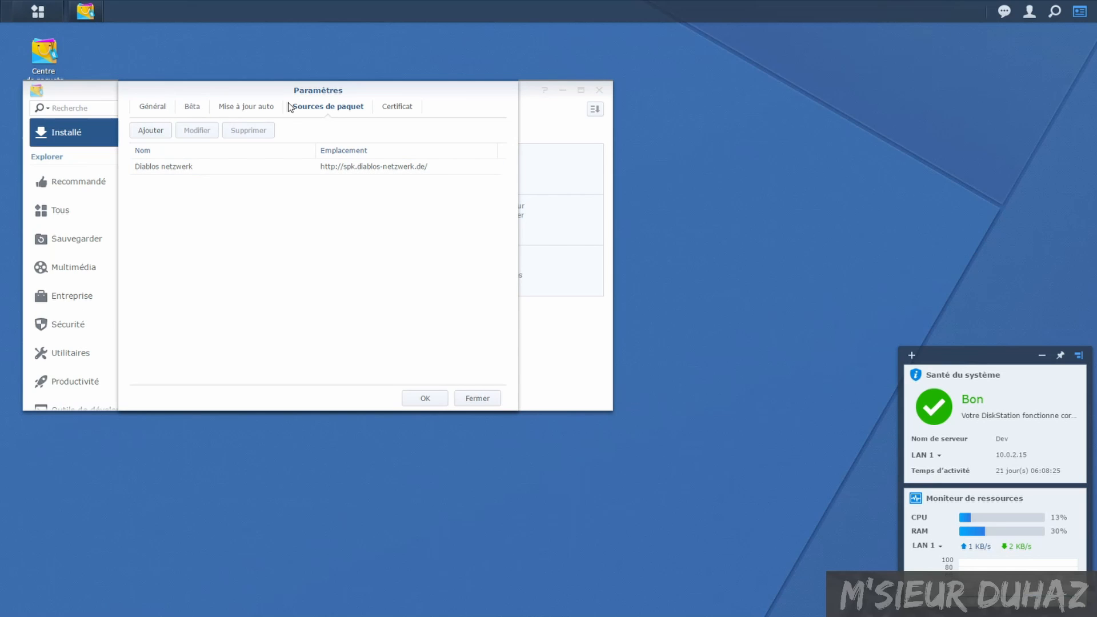
{"action": "left_click", "coordinate": [434, 398]}
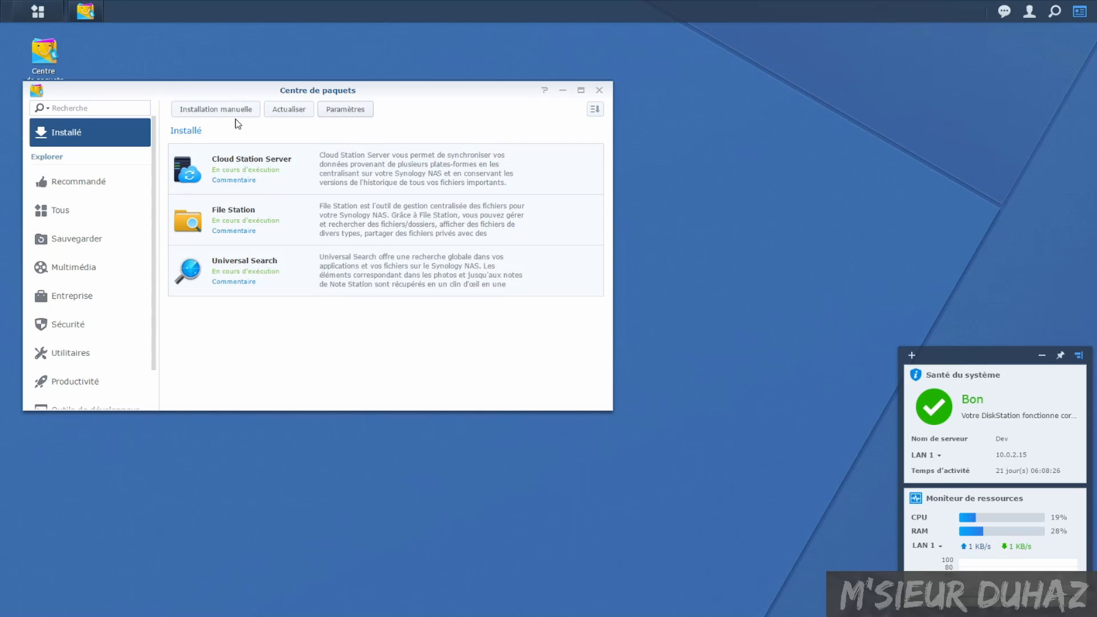
{"action": "left_click", "coordinate": [294, 110]}
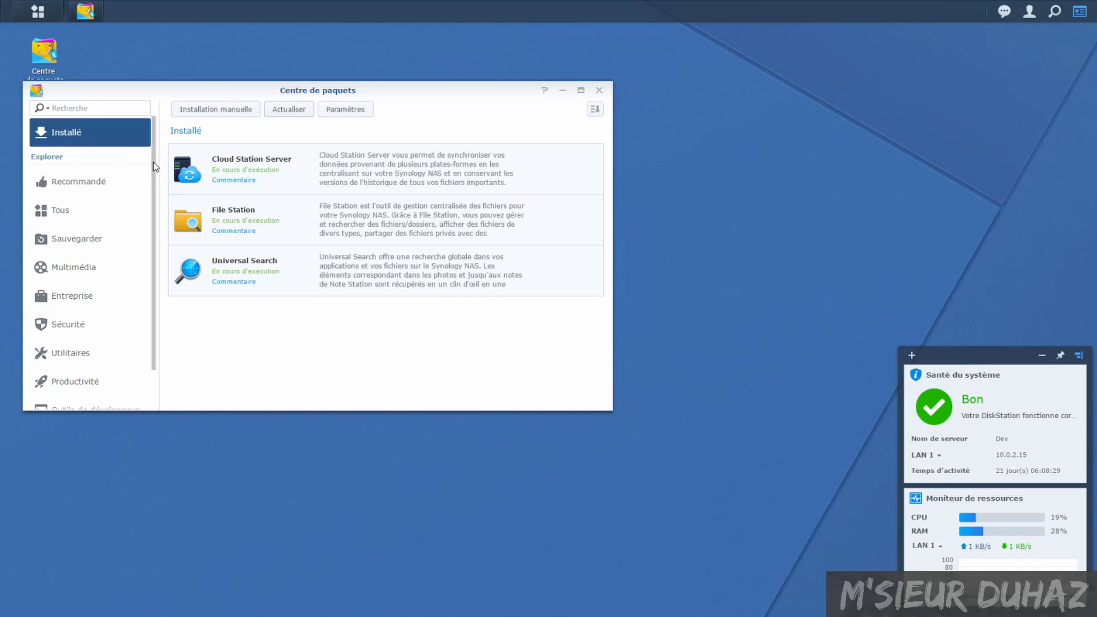
Step: Show the community packages and enable the display of beta versions in the Package Center settings
{"action": "scroll", "coordinate": [153, 166], "scroll_direction": "down", "scroll_amount": 3}
{"action": "left_click", "coordinate": [80, 392]}
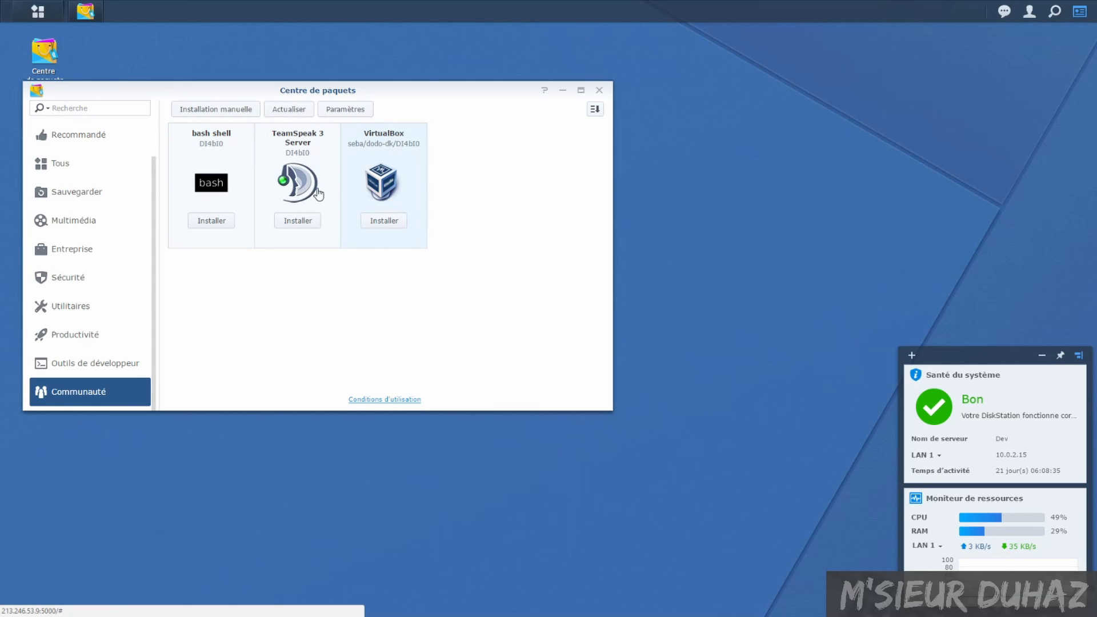
{"action": "left_click", "coordinate": [348, 110]}
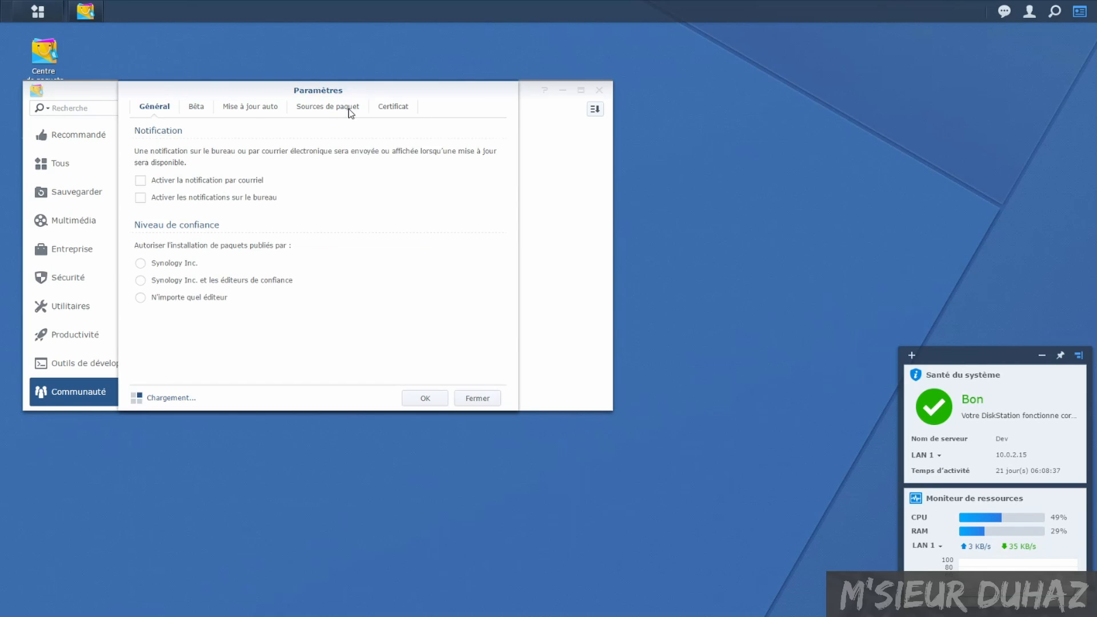
{"action": "left_click", "coordinate": [197, 111]}
{"action": "left_click", "coordinate": [174, 196]}
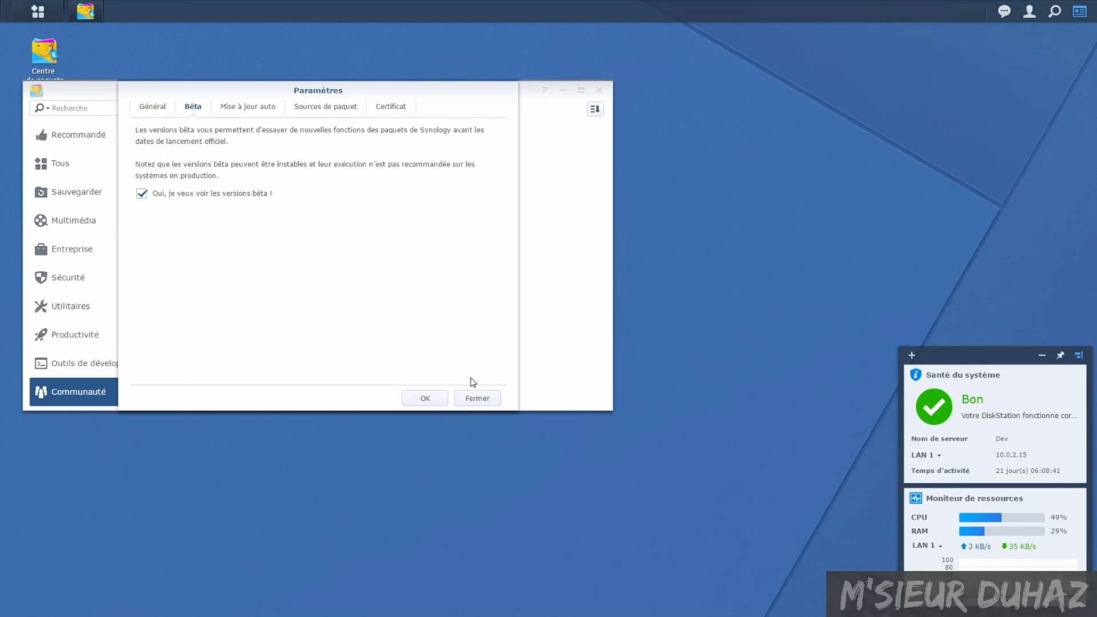
{"action": "left_click", "coordinate": [425, 399]}
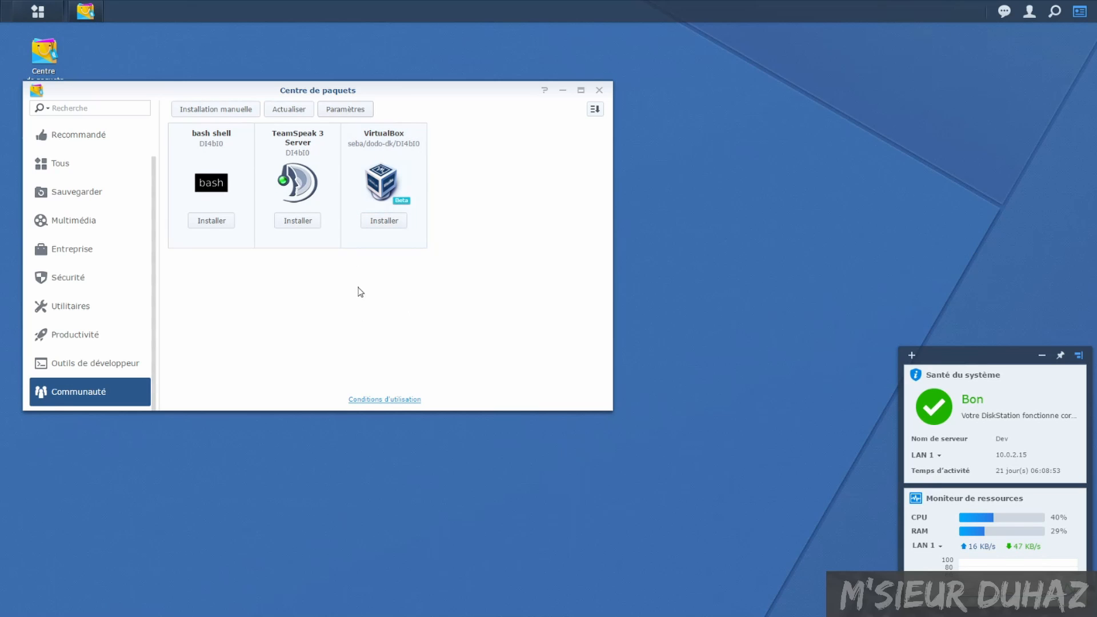
Step: Move the Package Center window aside, open File Station and create a folder named VM in the Backup shared folder
{"action": "left_click_drag", "start_coordinate": [153, 259], "coordinate": [155, 210]}
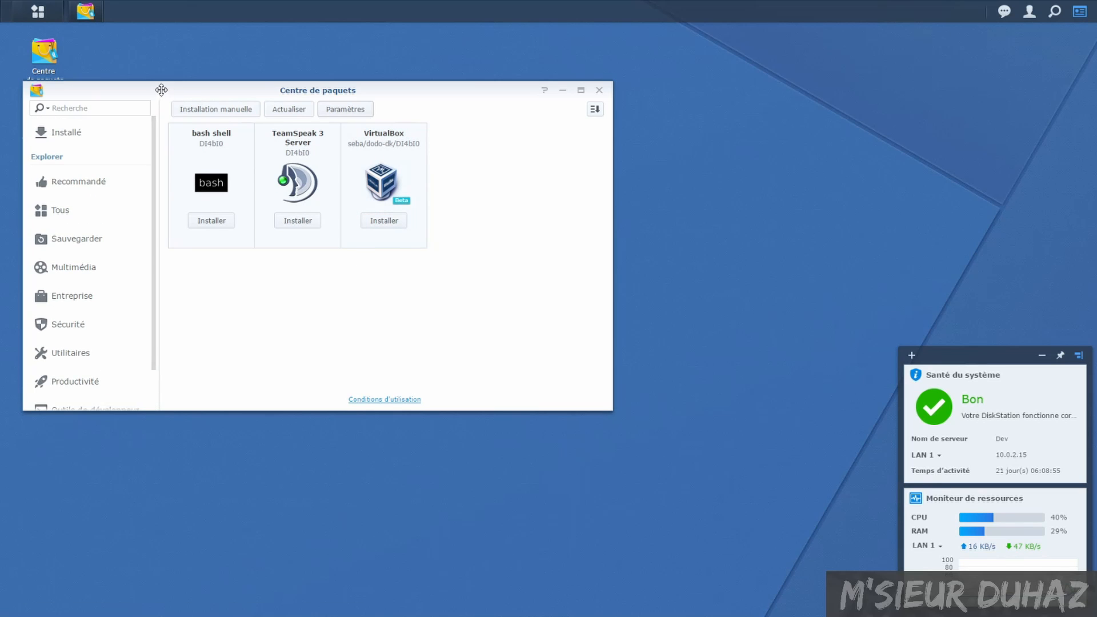
{"action": "left_click_drag", "start_coordinate": [159, 90], "coordinate": [322, 83]}
{"action": "left_click", "coordinate": [41, 163]}
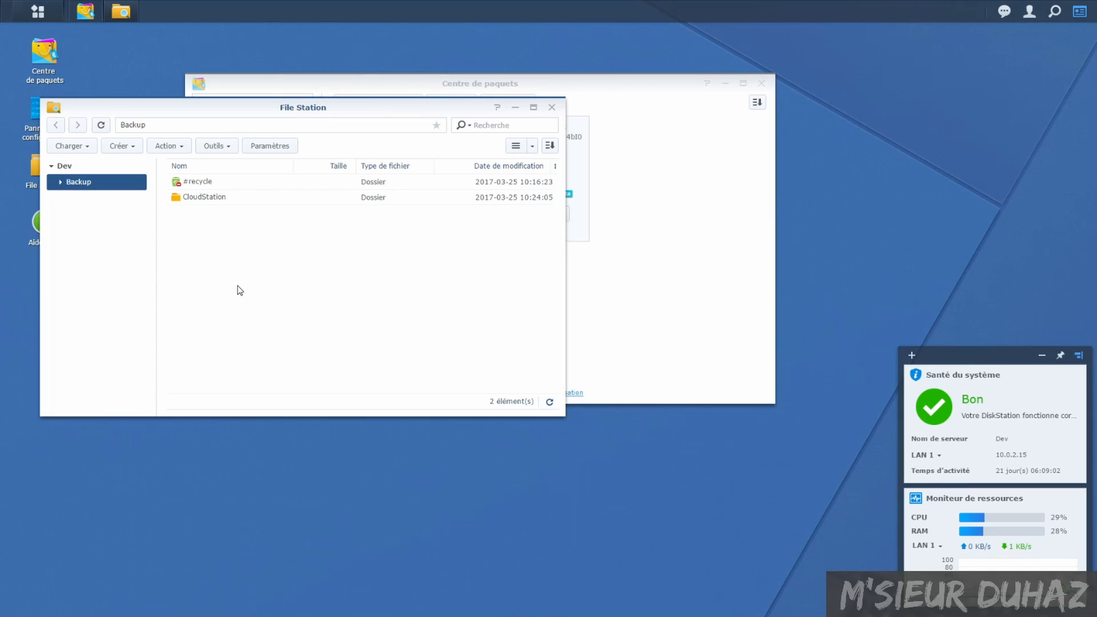
{"action": "left_click", "coordinate": [118, 146]}
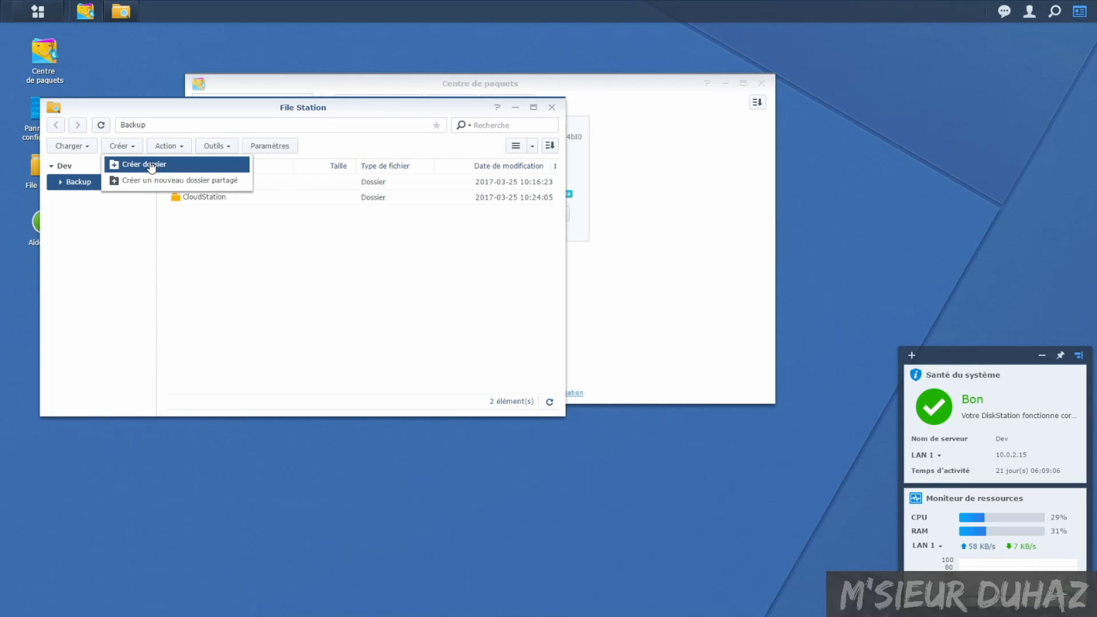
{"action": "left_click", "coordinate": [152, 165]}
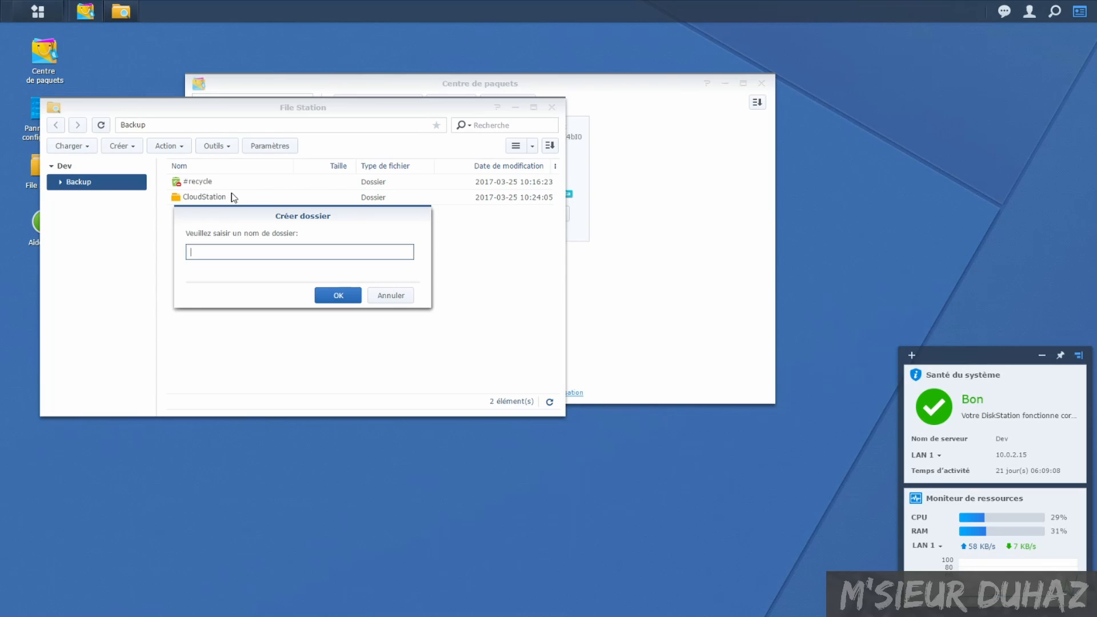
{"action": "type", "text": "VM"}
{"action": "key", "text": "Return"}
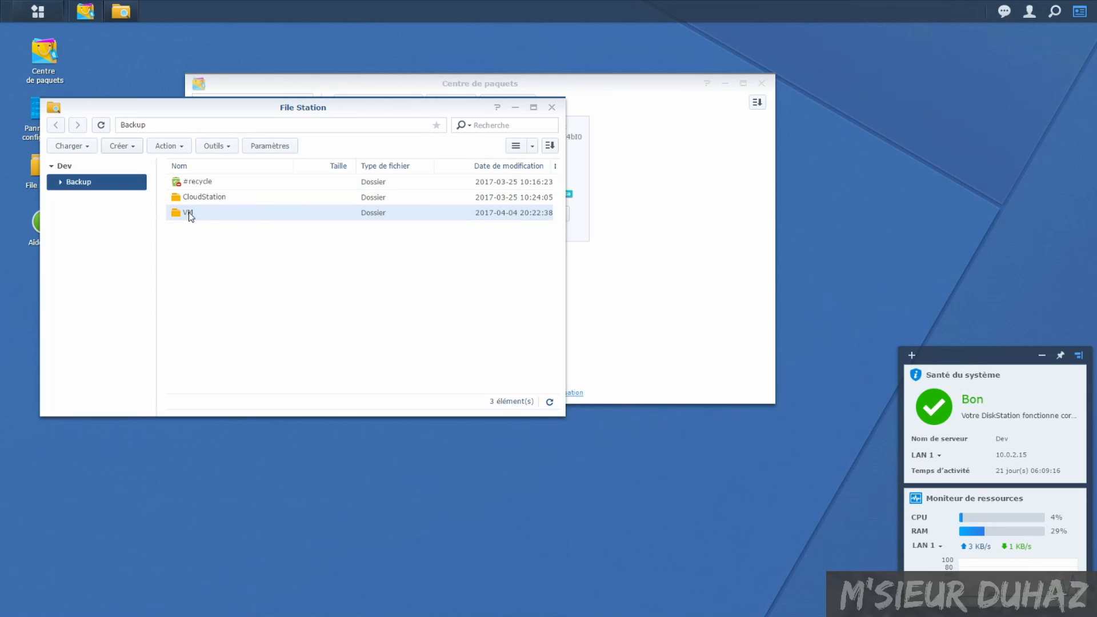
Step: Move File Station clear of the Package Center, then open the VM folder and check its full path
{"action": "left_click_drag", "start_coordinate": [206, 111], "coordinate": [619, 286]}
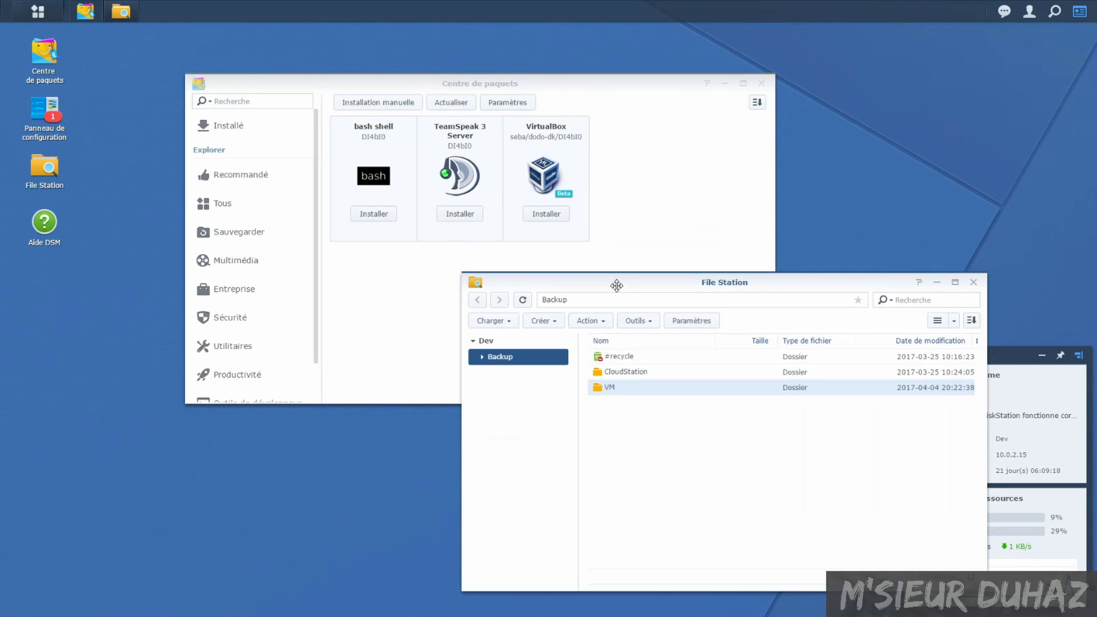
{"action": "left_click", "coordinate": [620, 300]}
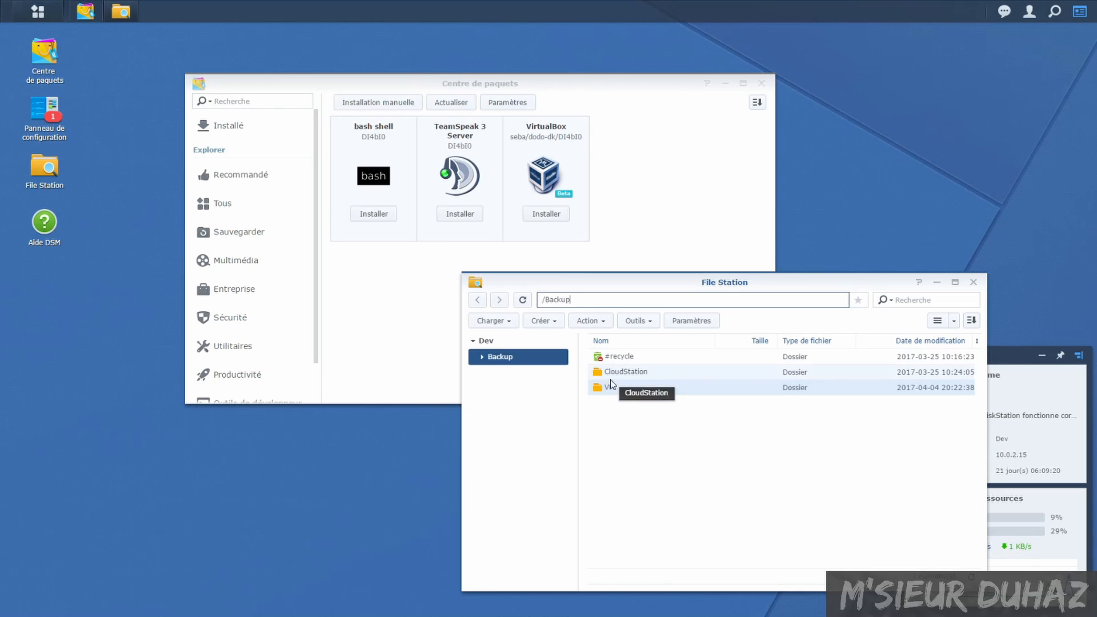
{"action": "double_click", "coordinate": [610, 388]}
{"action": "left_click", "coordinate": [615, 300]}
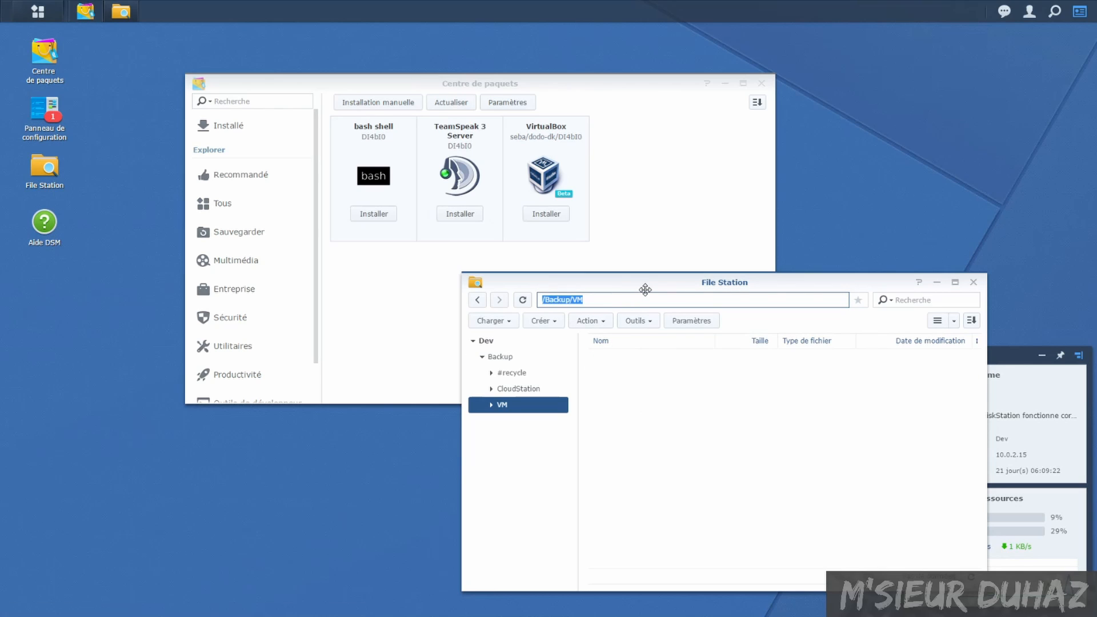
{"action": "left_click", "coordinate": [610, 394]}
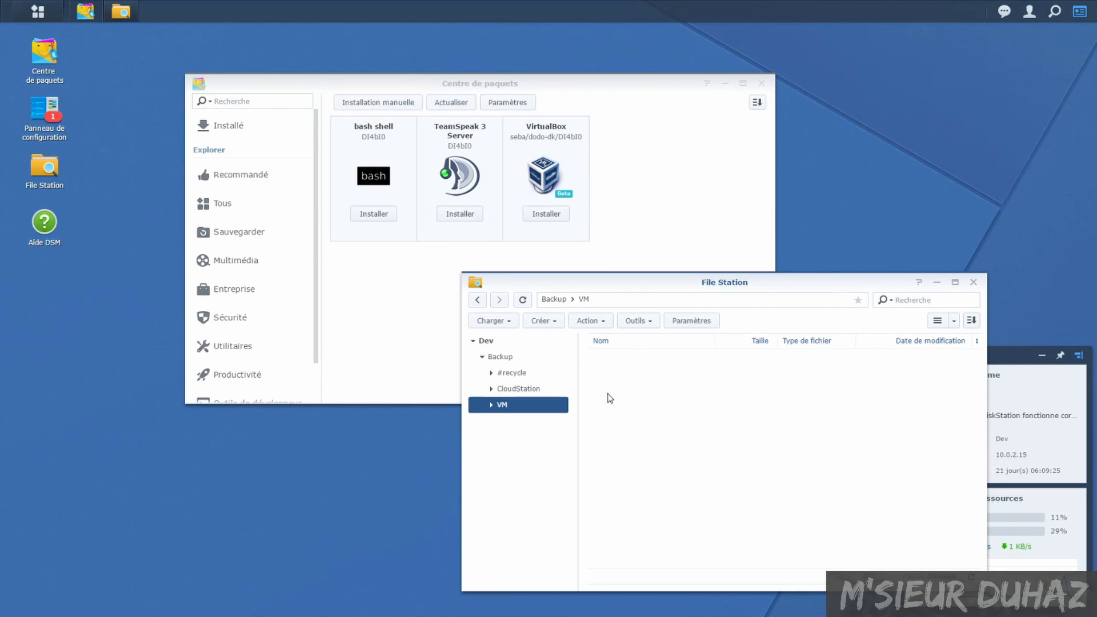
{"action": "left_click_drag", "start_coordinate": [626, 277], "coordinate": [704, 268]}
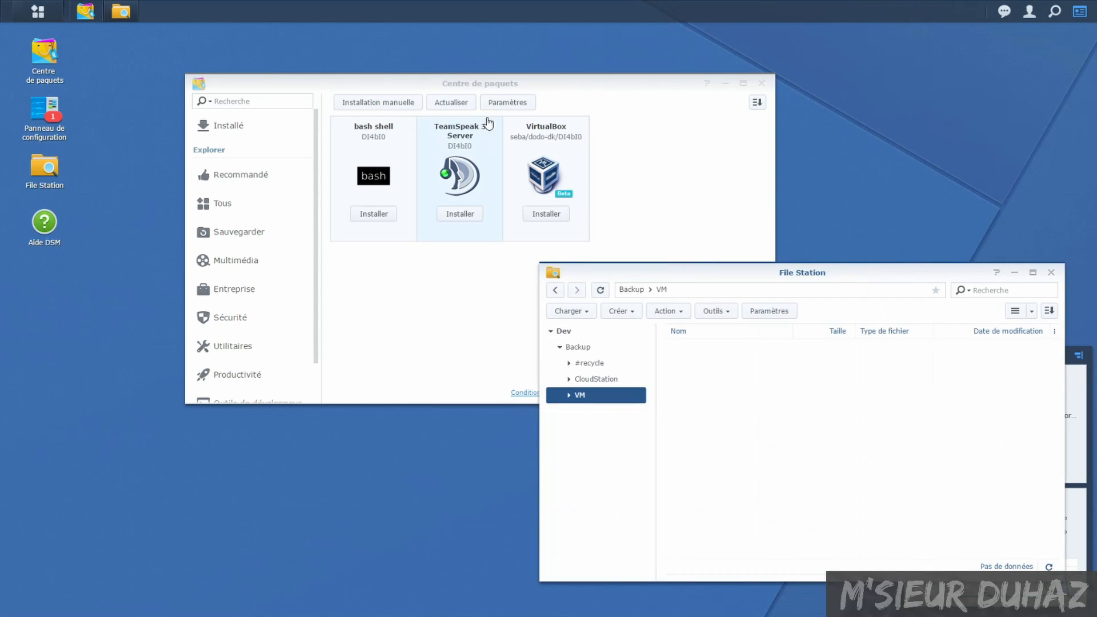
Step: Start installing VirtualBox, accept its dependent packages and confirm the installers for Web Station, PHP 5.6 and Apache HTTP Server 2.2
{"action": "left_click_drag", "start_coordinate": [526, 81], "coordinate": [451, 67]}
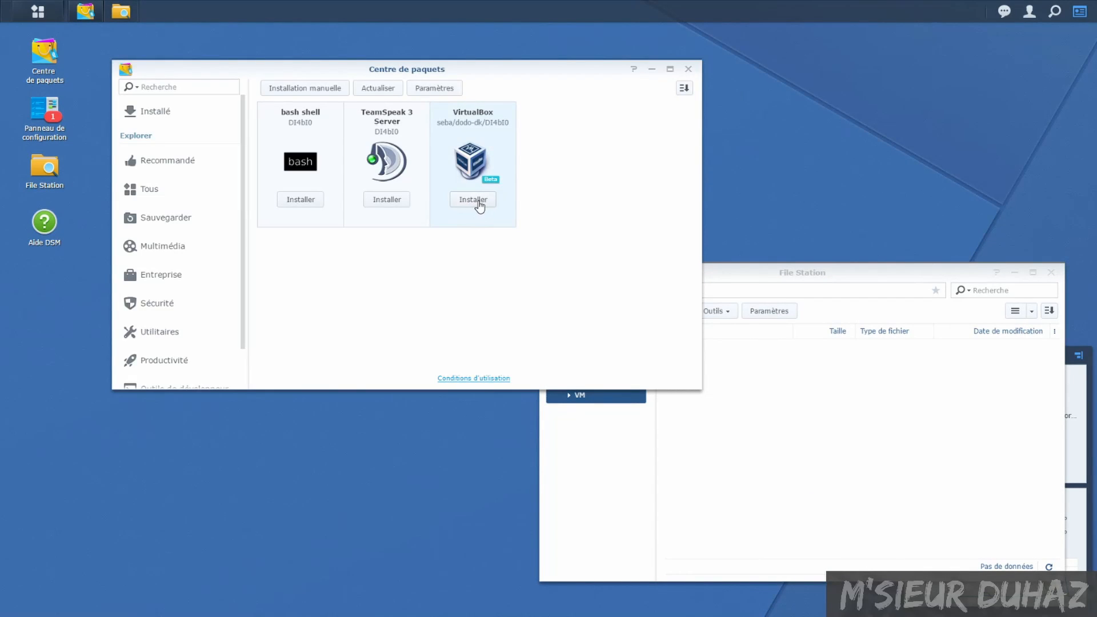
{"action": "left_click", "coordinate": [476, 201]}
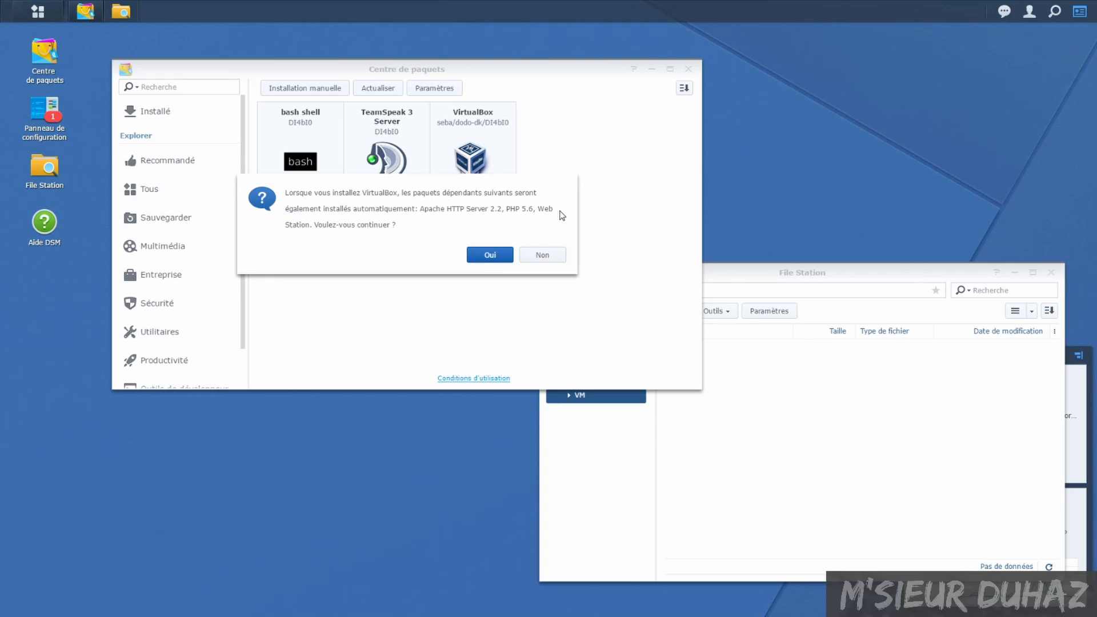
{"action": "left_click", "coordinate": [484, 255]}
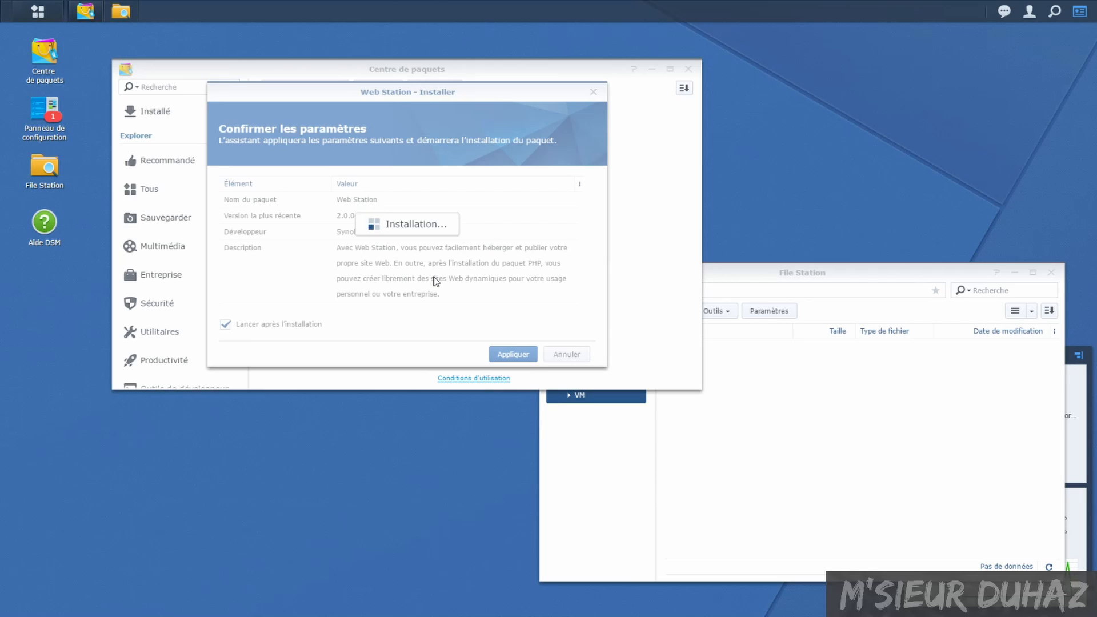
{"action": "left_click", "coordinate": [1084, 399]}
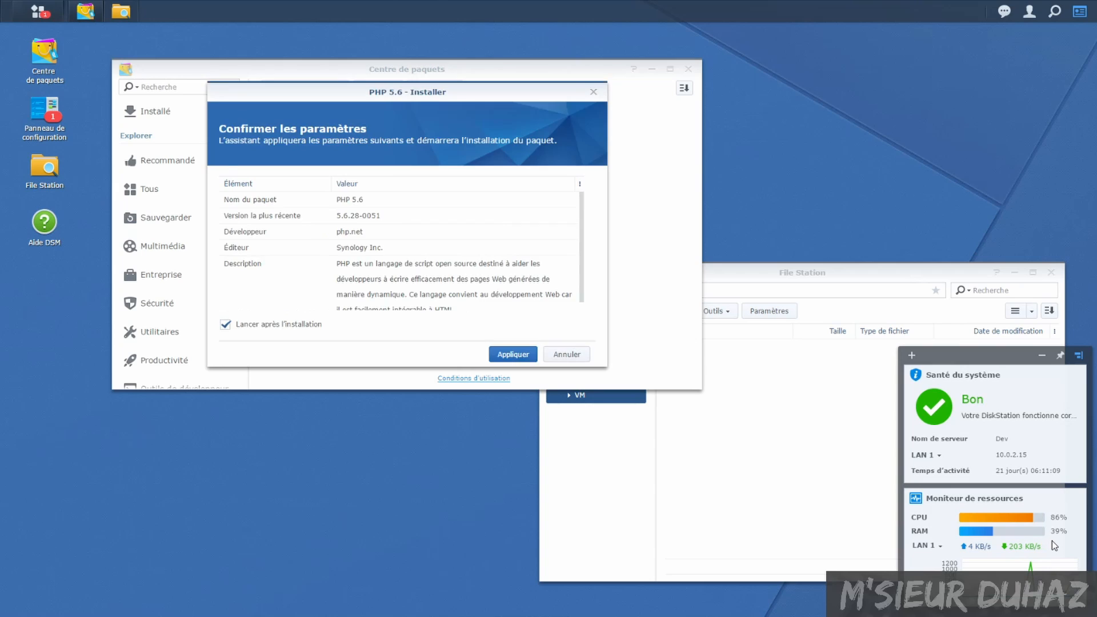
{"action": "key", "text": "Return"}
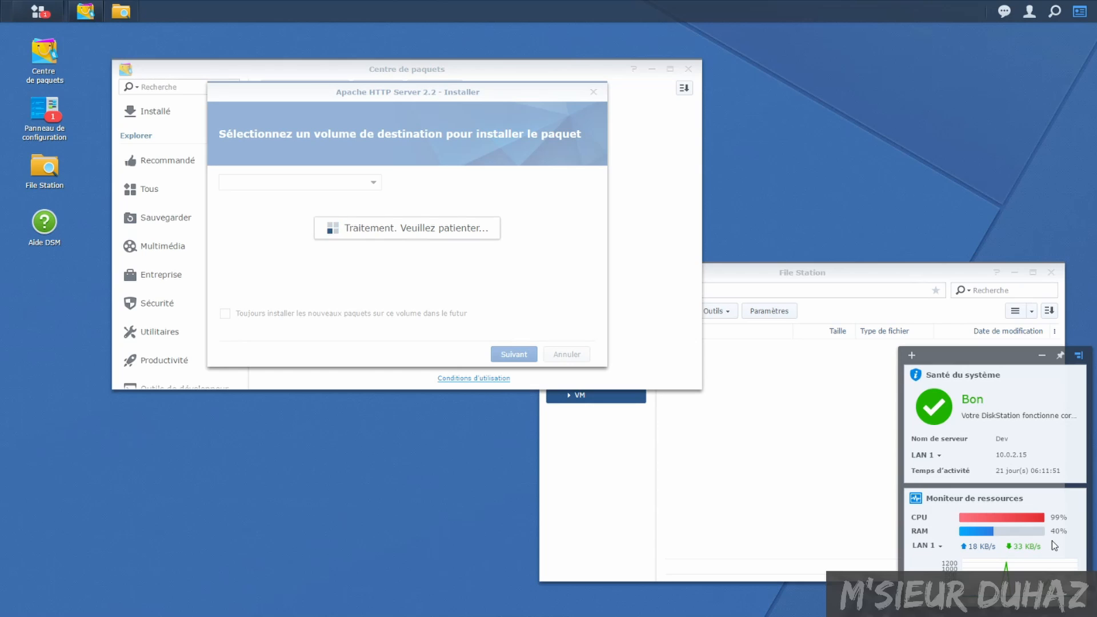
{"action": "key", "text": "Return"}
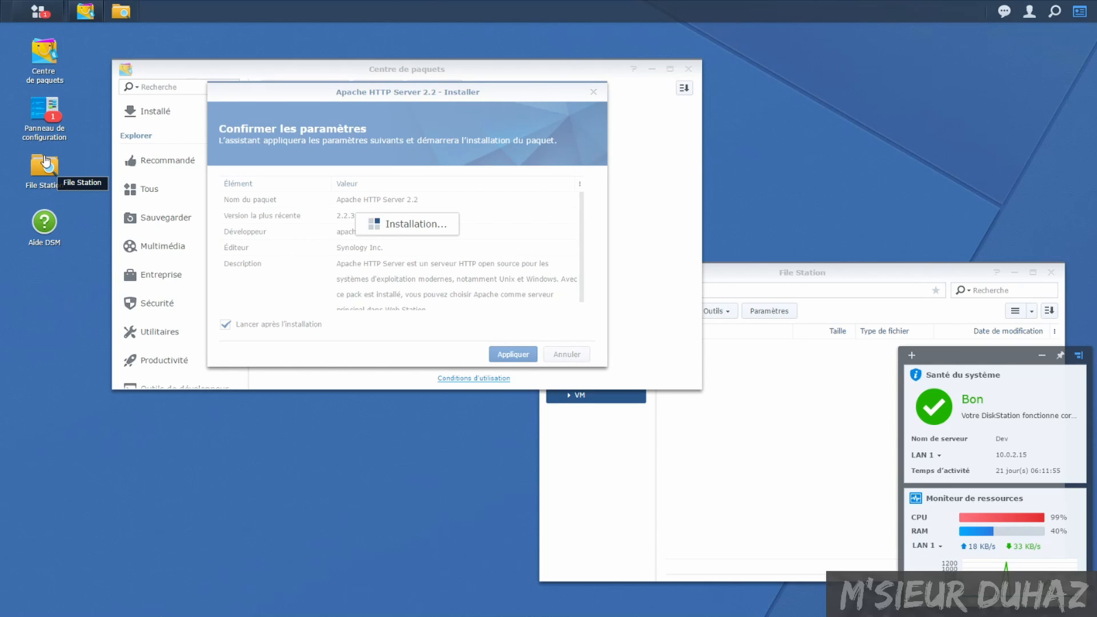
Step: Open the Control Panel, view its items in advanced mode and close it
{"action": "left_click", "coordinate": [37, 109]}
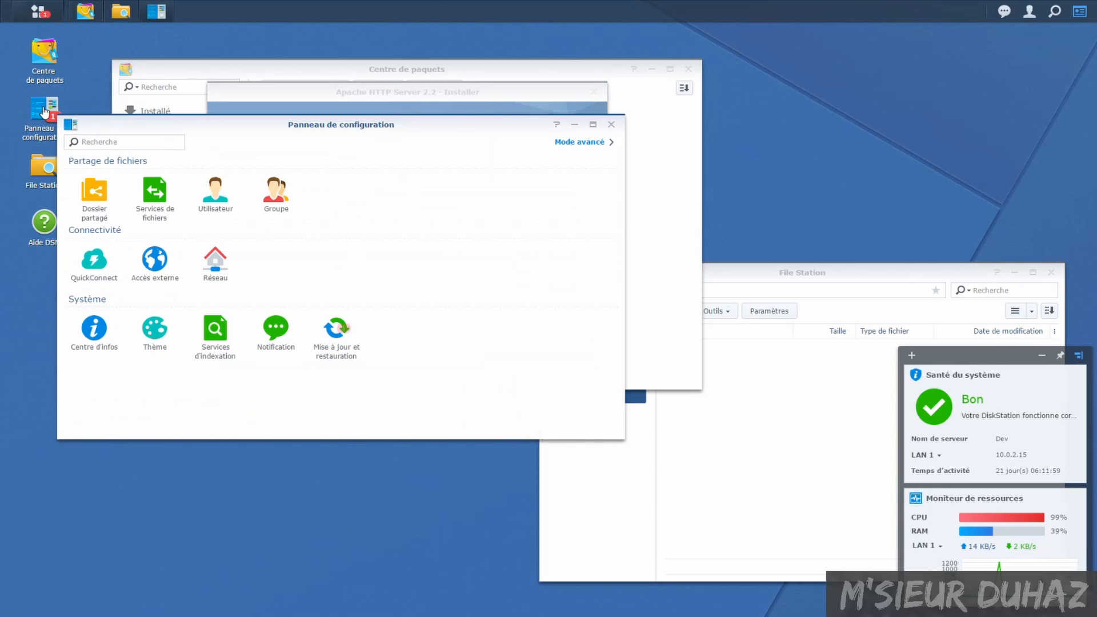
{"action": "left_click", "coordinate": [285, 97]}
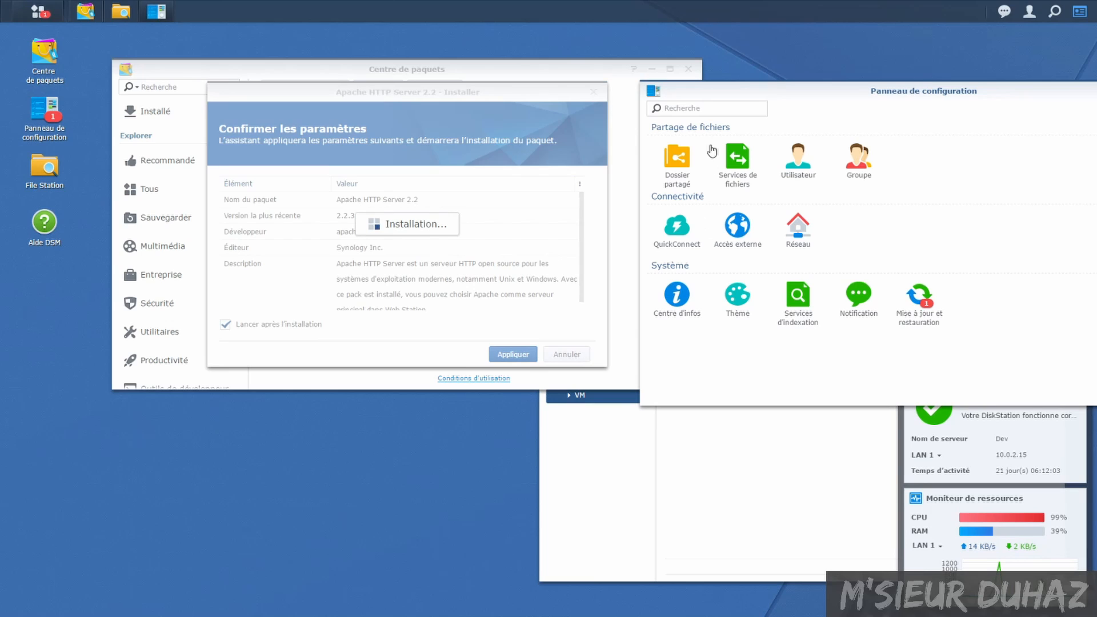
{"action": "left_click_drag", "start_coordinate": [1004, 92], "coordinate": [914, 96]}
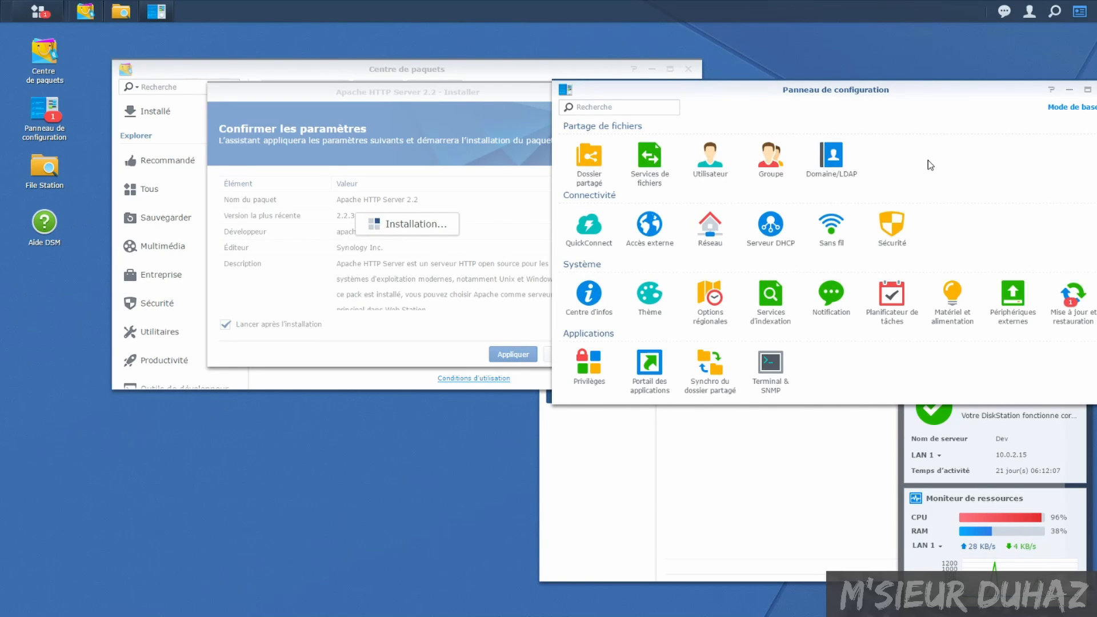
{"action": "left_click_drag", "start_coordinate": [985, 93], "coordinate": [934, 93]}
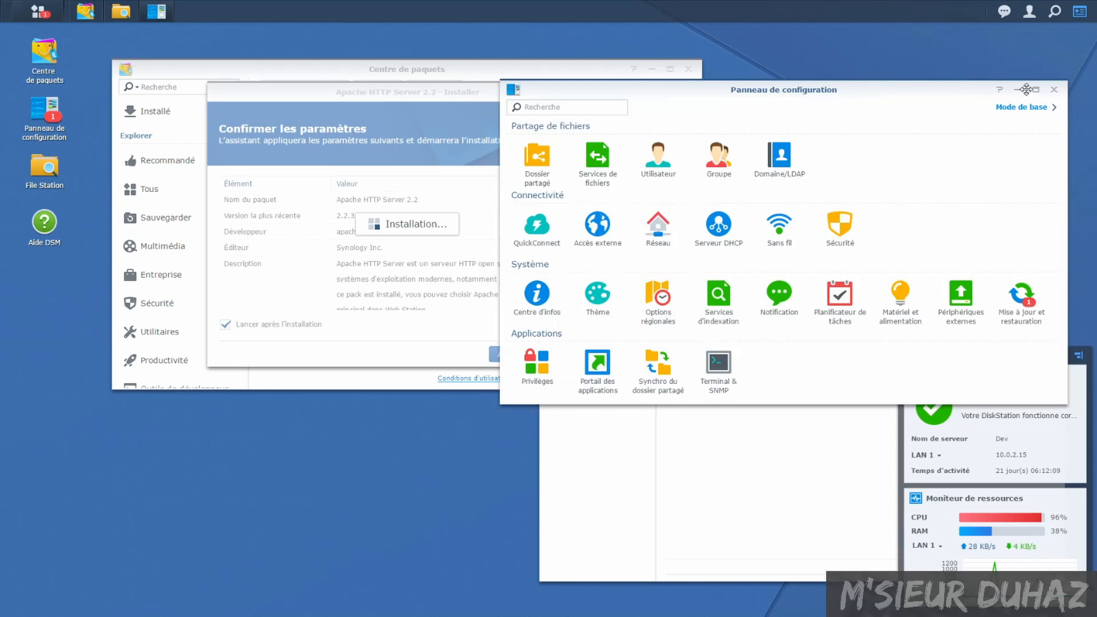
{"action": "left_click", "coordinate": [1054, 90]}
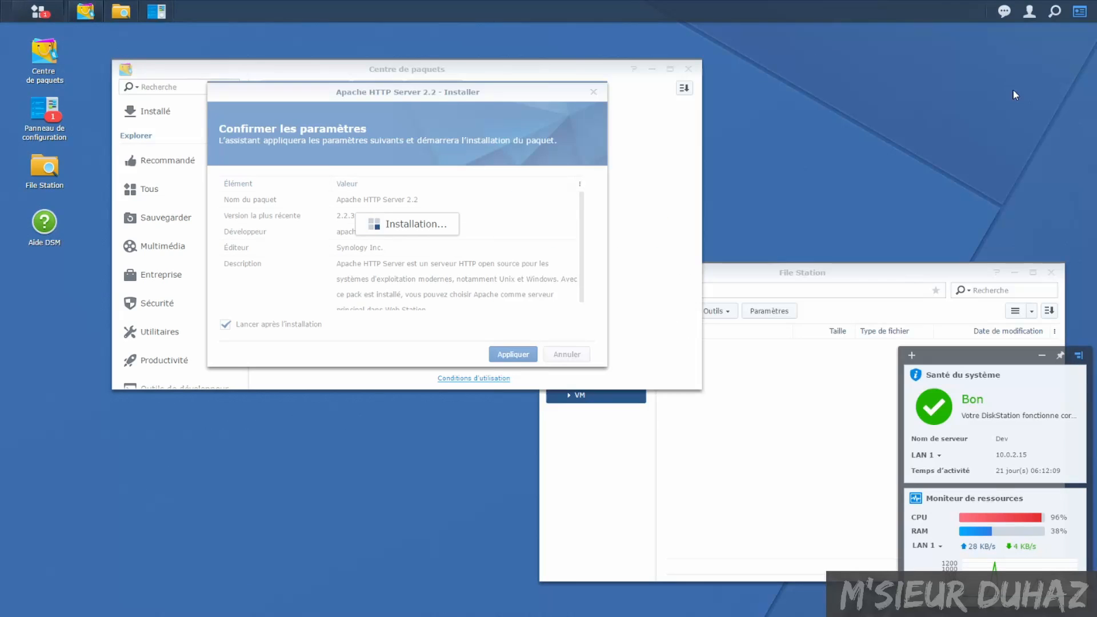
Step: Open the Storage Manager, examine the details of Volume 1 and move the window clear of the Package Center
{"action": "left_click", "coordinate": [39, 12]}
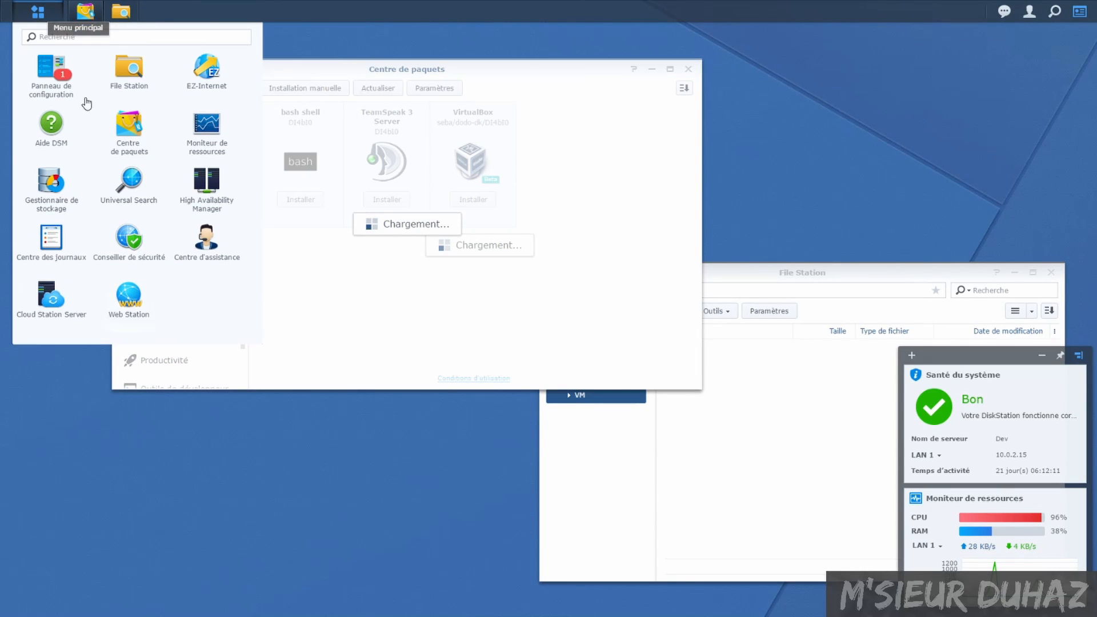
{"action": "left_click", "coordinate": [51, 177]}
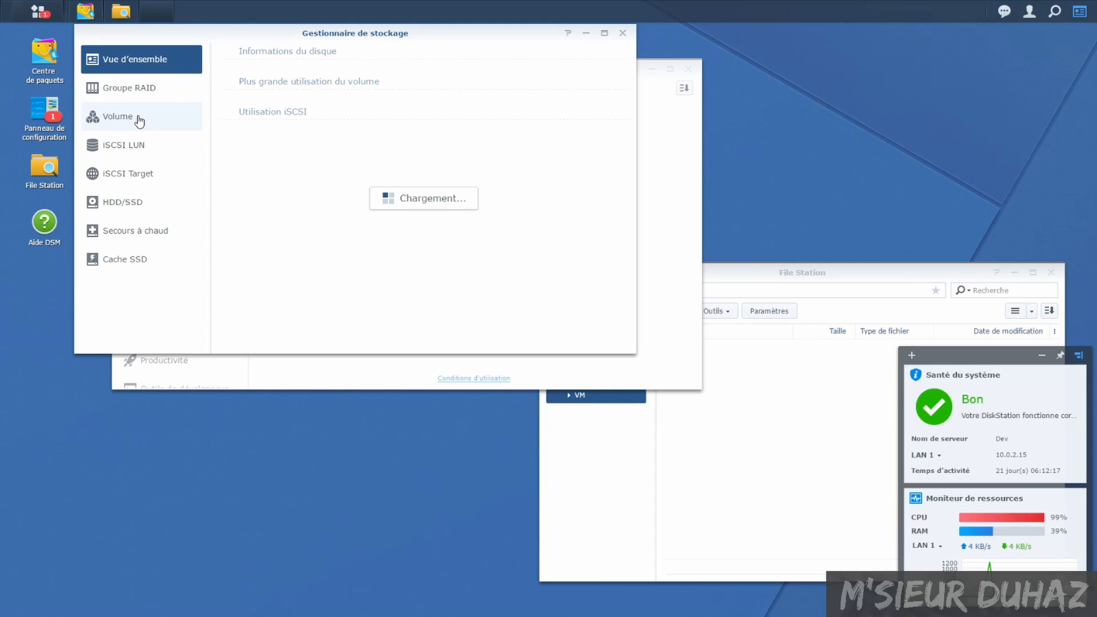
{"action": "left_click_drag", "start_coordinate": [207, 30], "coordinate": [200, 205]}
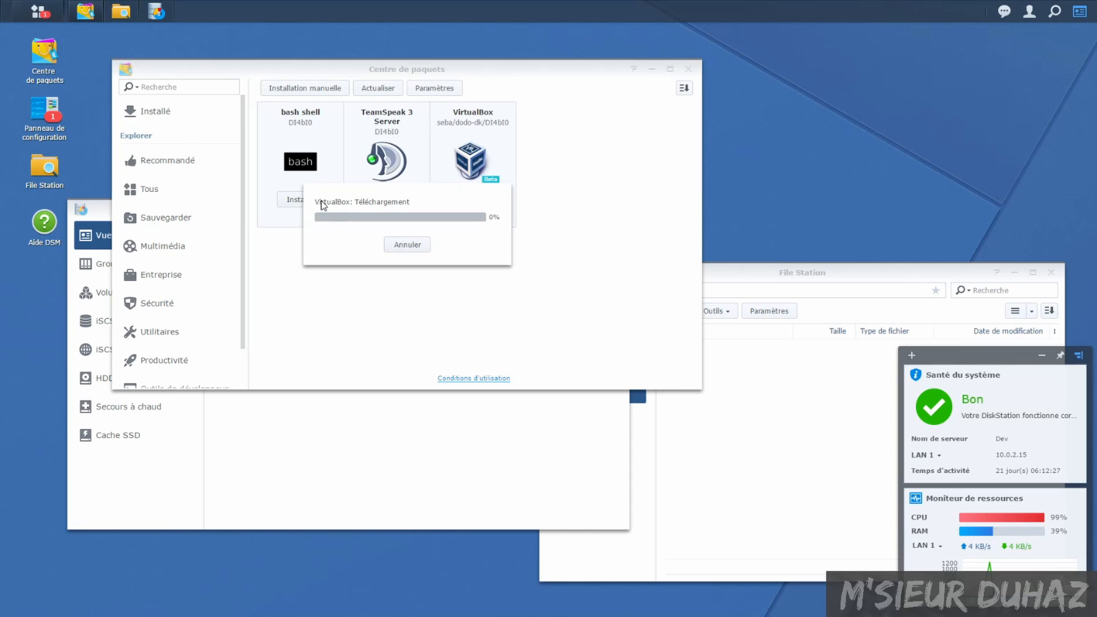
{"action": "left_click", "coordinate": [108, 212]}
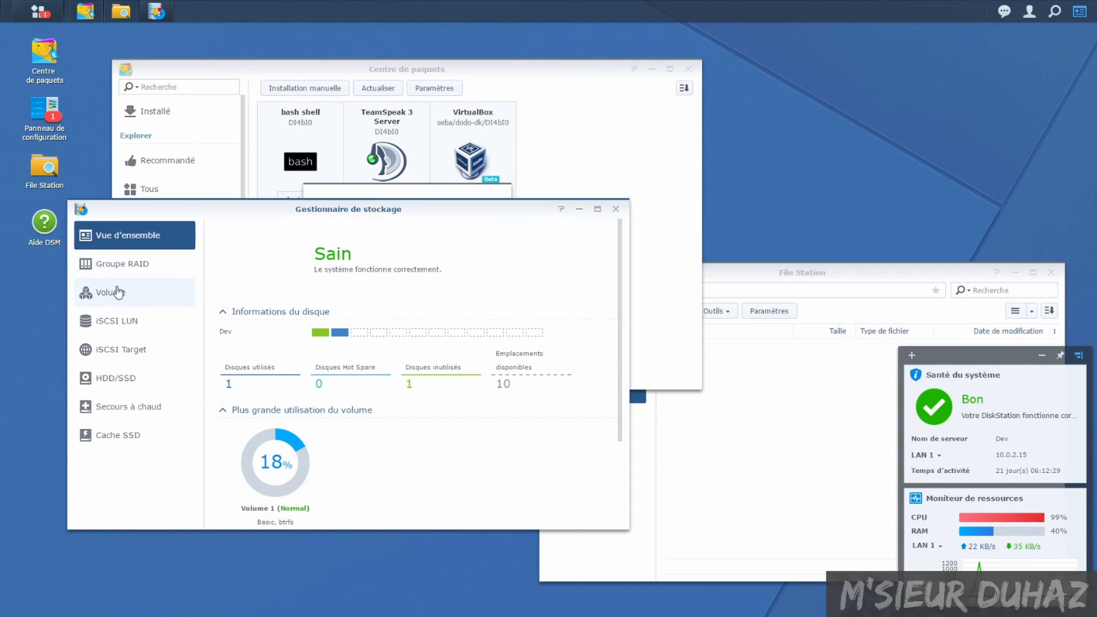
{"action": "left_click", "coordinate": [182, 293]}
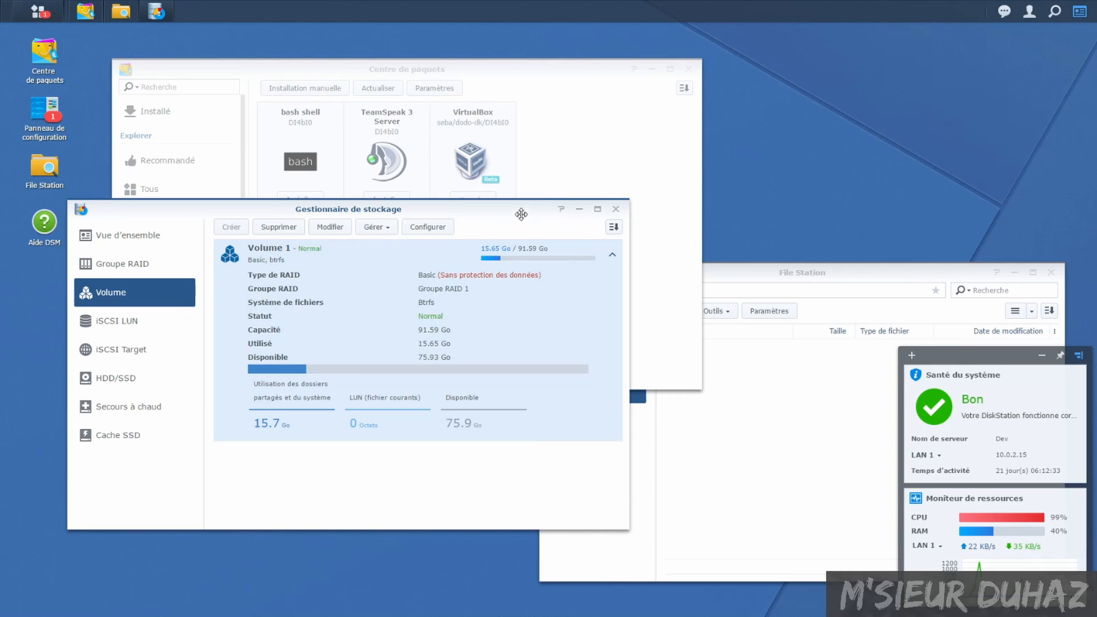
{"action": "left_click_drag", "start_coordinate": [460, 209], "coordinate": [636, 358]}
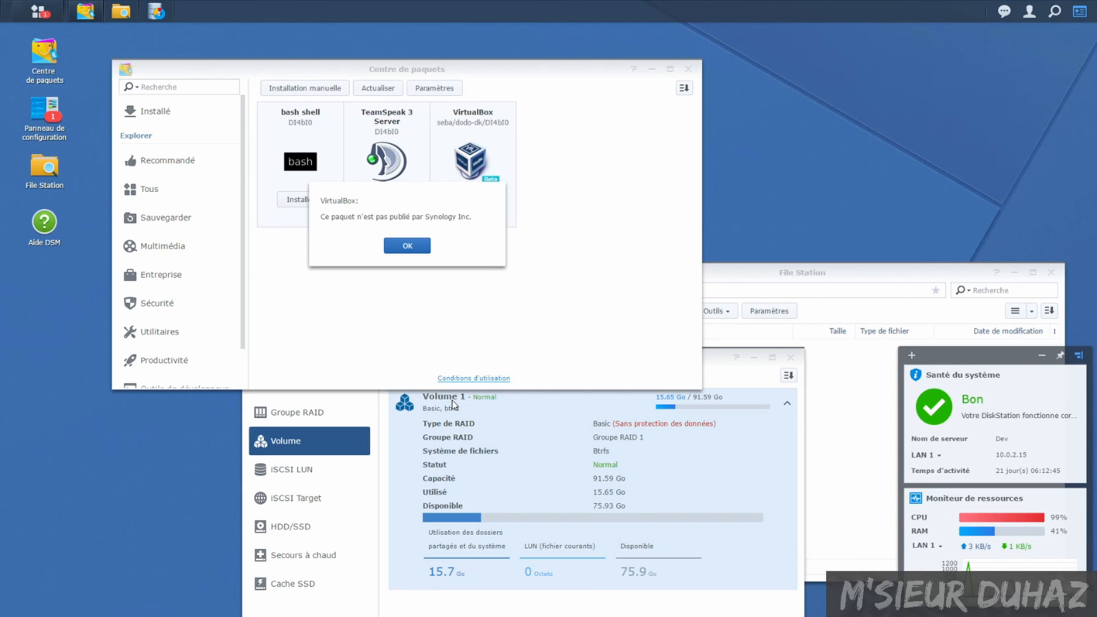
Step: Dismiss the VirtualBox publisher notice and set the Package Center trust level to allow packages from any publisher
{"action": "left_click", "coordinate": [416, 245]}
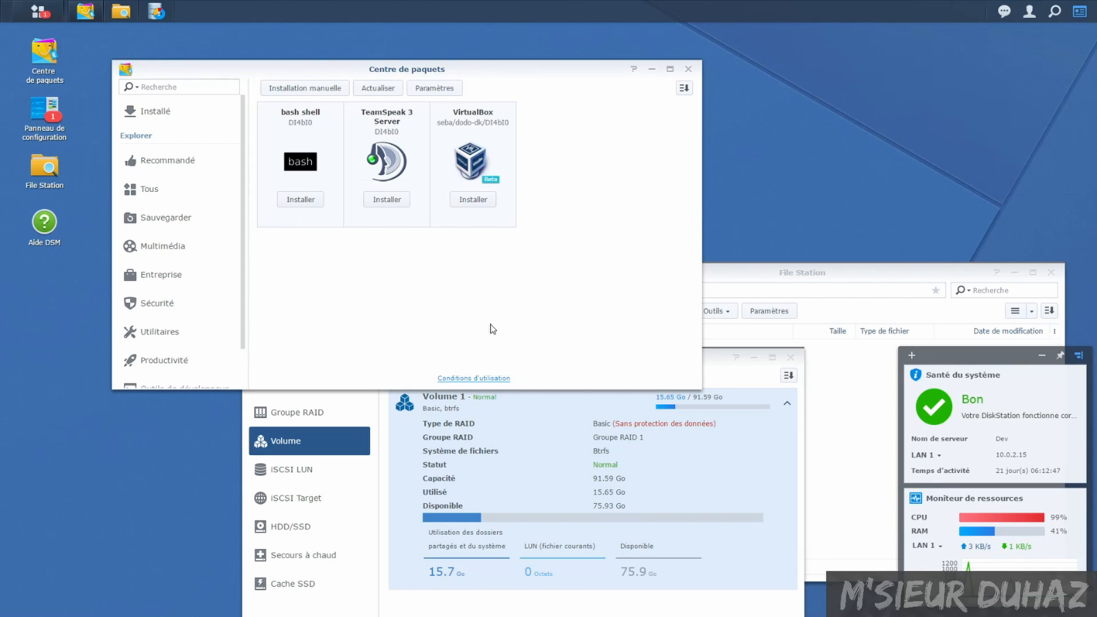
{"action": "left_click", "coordinate": [436, 87]}
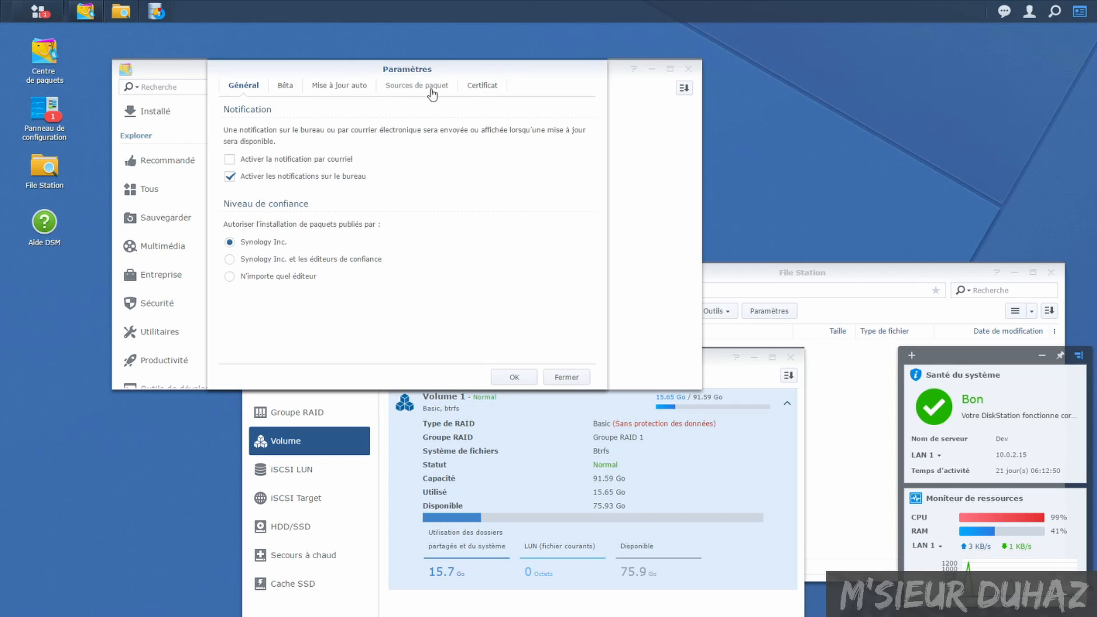
{"action": "left_click", "coordinate": [229, 276]}
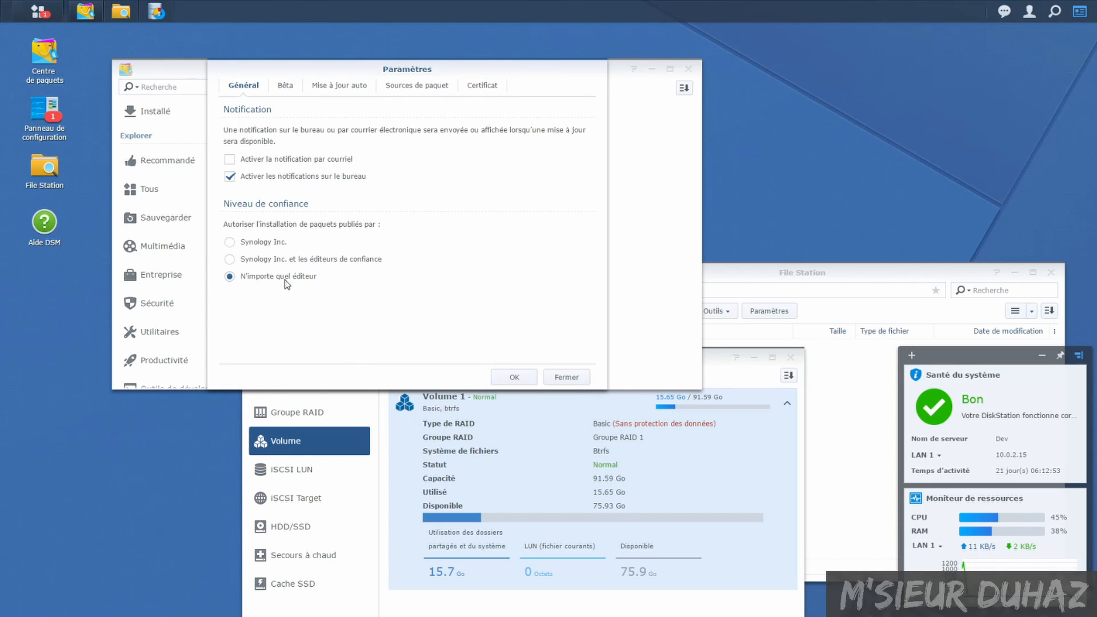
{"action": "left_click", "coordinate": [515, 378]}
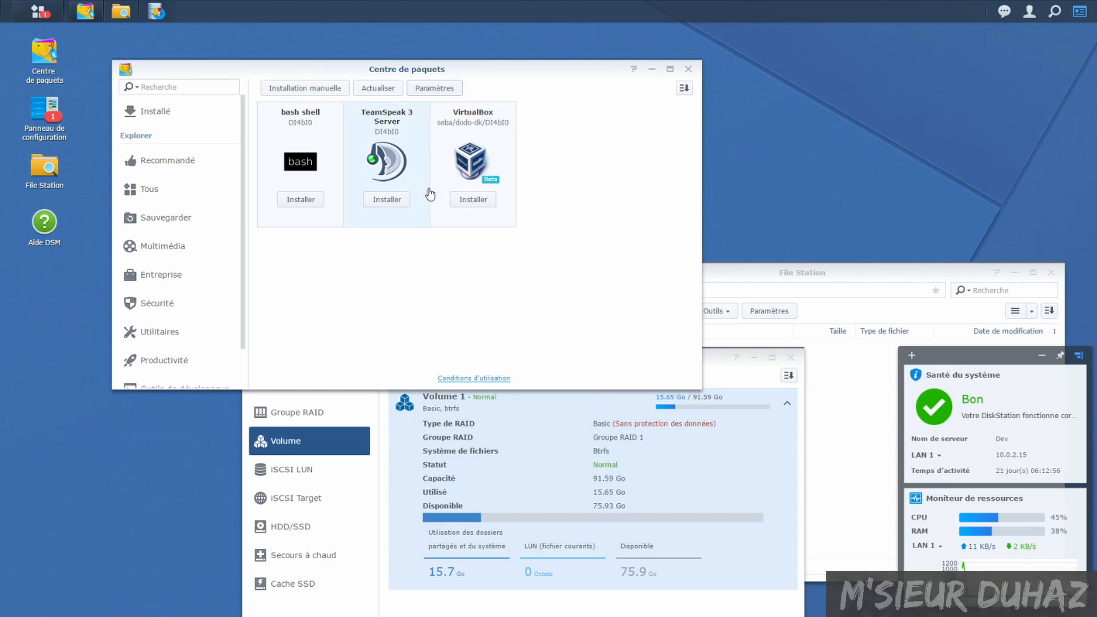
Step: Start installing VirtualBox, accept its licence, and enable advanced configuration and disable authentication in the phpVirtualBox options
{"action": "left_click", "coordinate": [471, 200]}
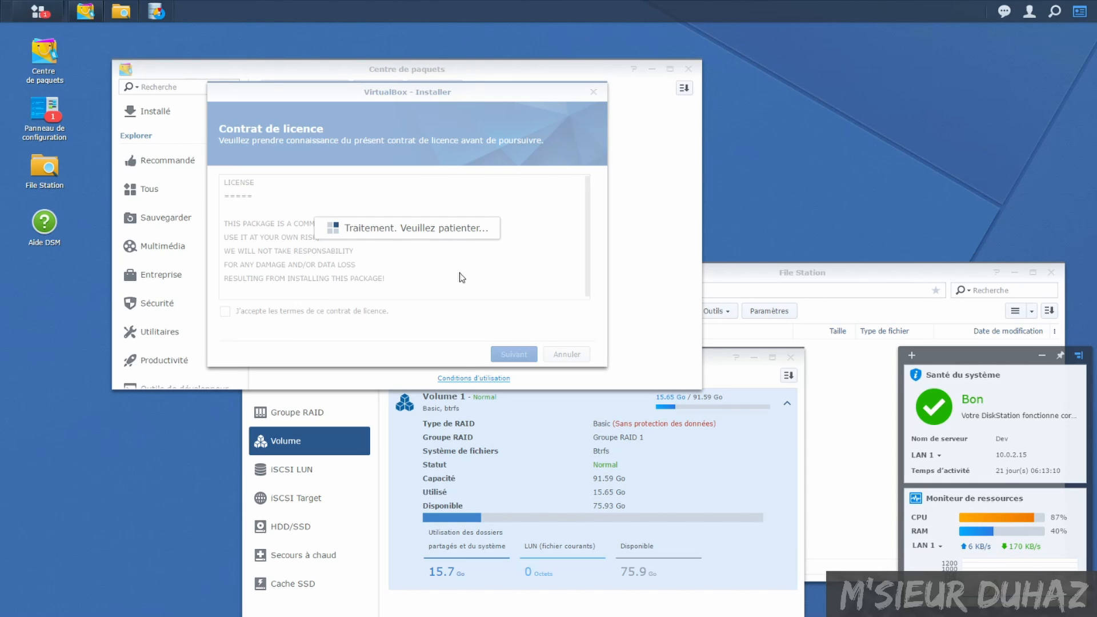
{"action": "left_click", "coordinate": [268, 311]}
{"action": "left_click", "coordinate": [514, 354]}
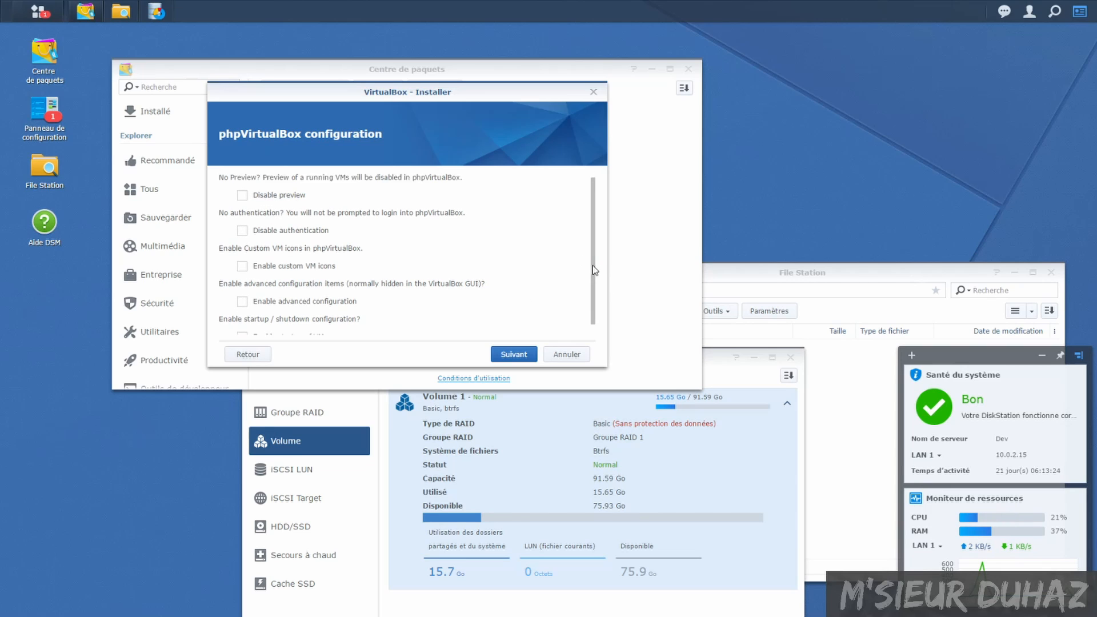
{"action": "scroll", "coordinate": [592, 265], "scroll_direction": "down", "scroll_amount": 1}
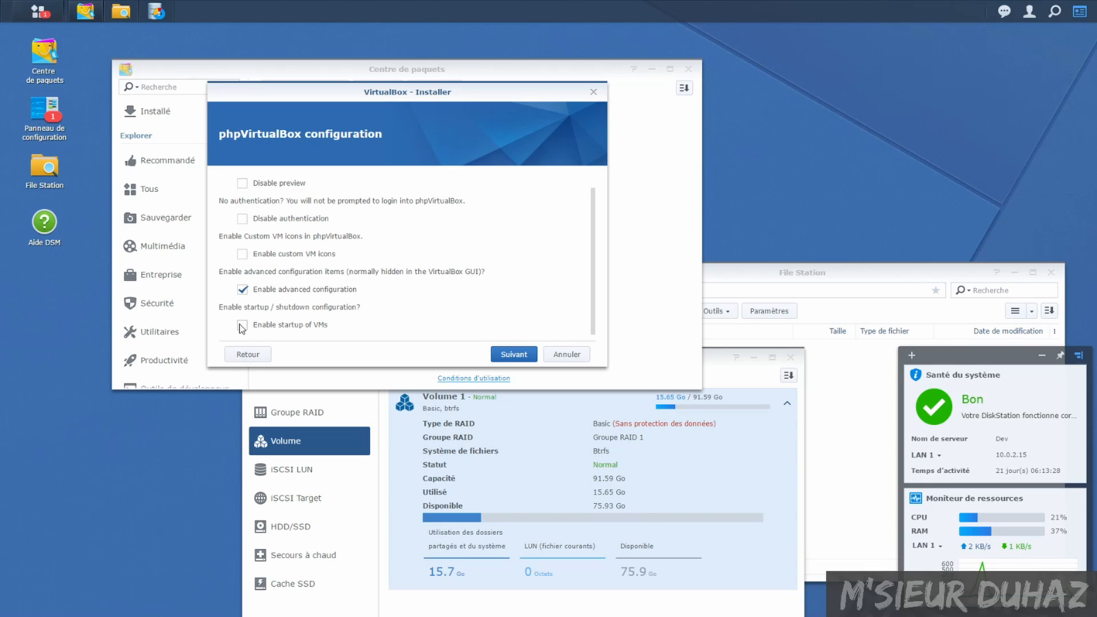
{"action": "left_click", "coordinate": [242, 219]}
{"action": "left_click", "coordinate": [514, 354]}
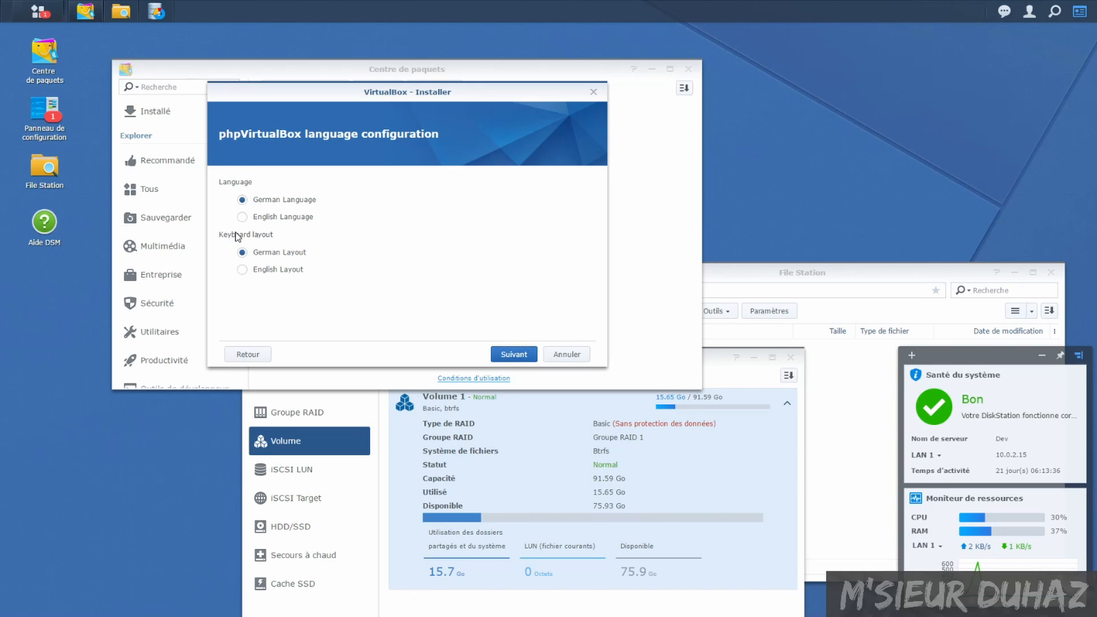
Step: Set both the phpVirtualBox language and the keyboard layout to English and continue to the VirtualBox configuration
{"action": "left_click", "coordinate": [275, 217]}
{"action": "left_click", "coordinate": [277, 272]}
{"action": "left_click", "coordinate": [514, 355]}
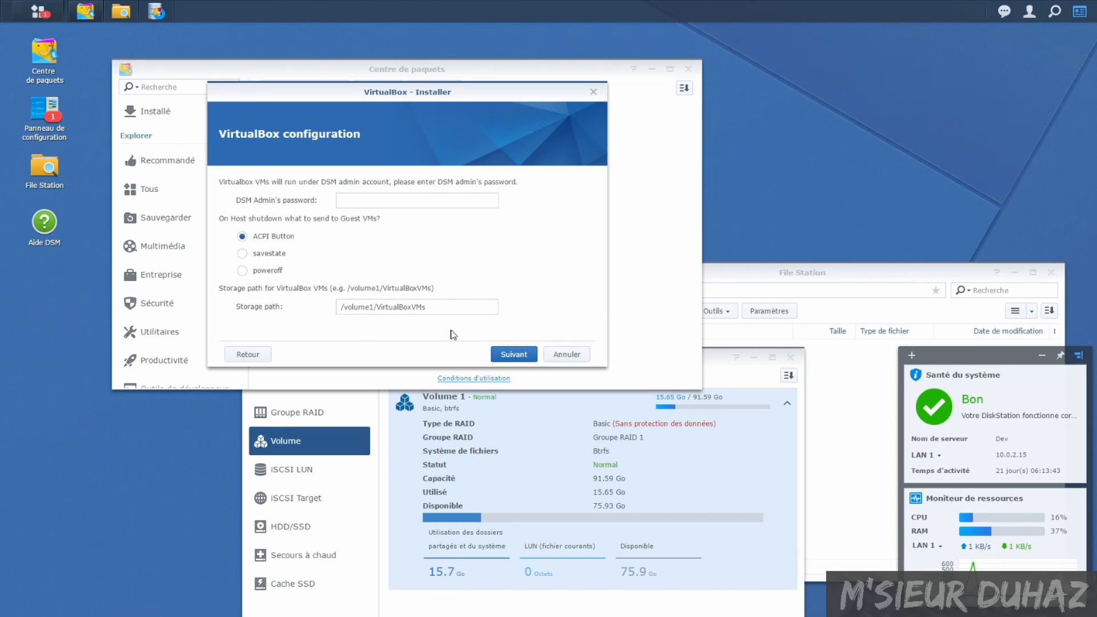
Step: Copy the VM folder's path from File Station and set the VirtualBox storage path to /volume1/Backup/VM
{"action": "double_click", "coordinate": [357, 307]}
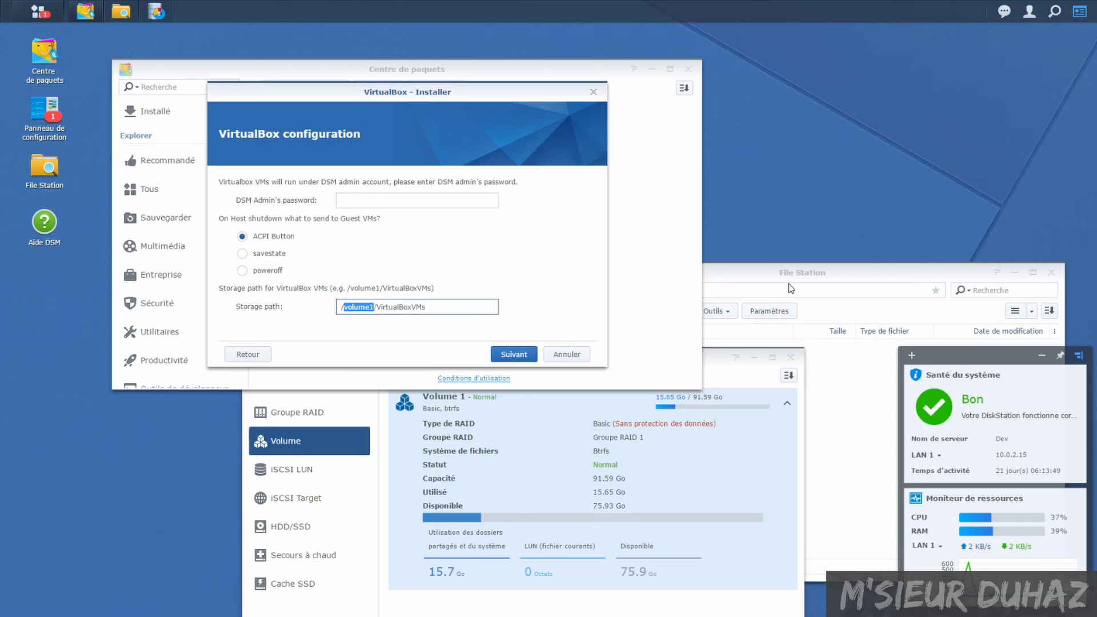
{"action": "left_click", "coordinate": [779, 271]}
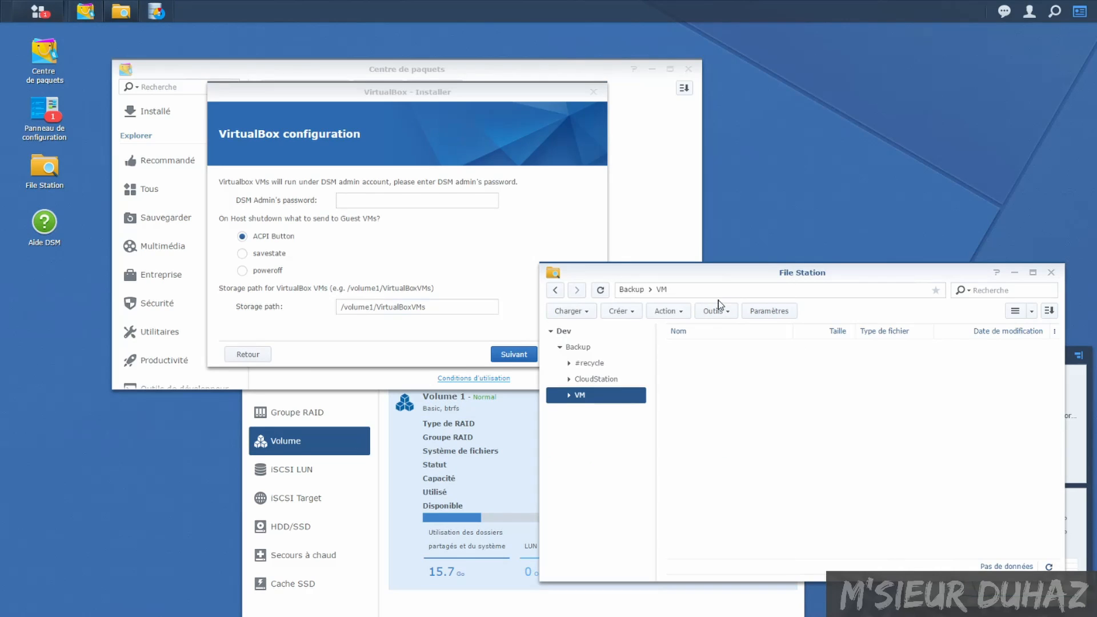
{"action": "left_click", "coordinate": [686, 290]}
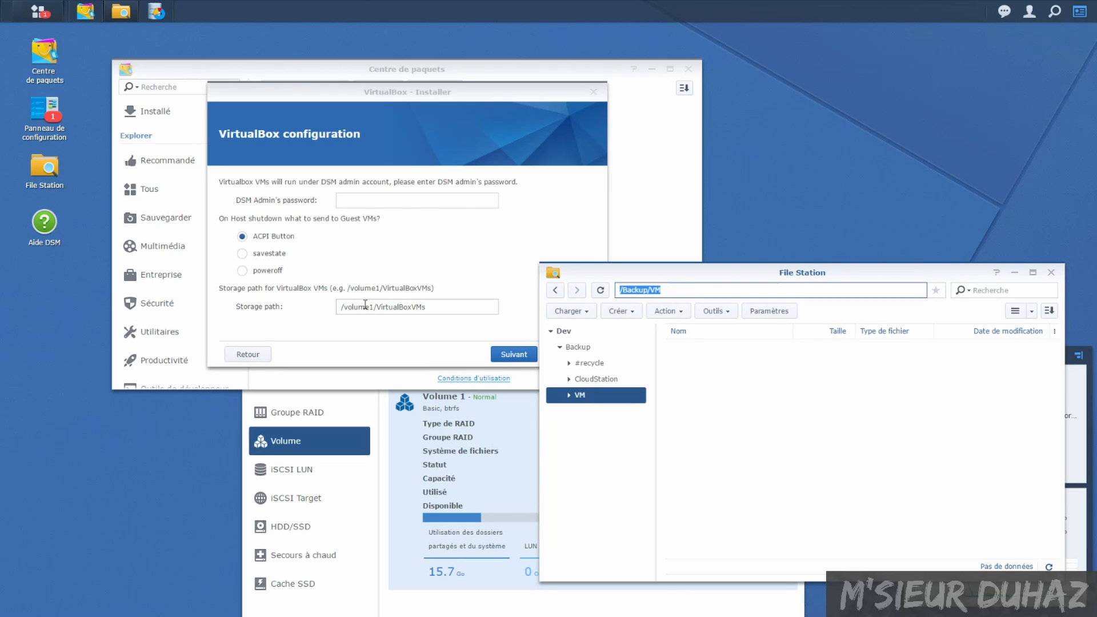
{"action": "key", "text": "ctrl+c"}
{"action": "left_click_drag", "start_coordinate": [372, 307], "coordinate": [457, 307]}
{"action": "key", "text": "ctrl+v"}
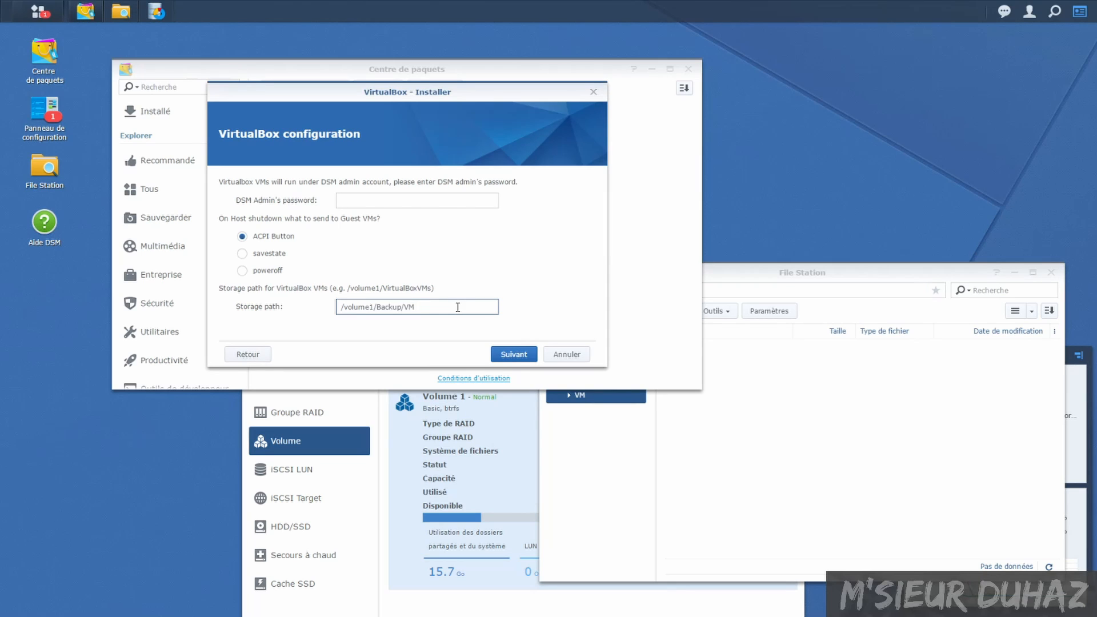
Step: Fill in the DSM Admin's password, choose savestate for guest VMs on host shutdown and apply the installation
{"action": "left_click", "coordinate": [362, 201]}
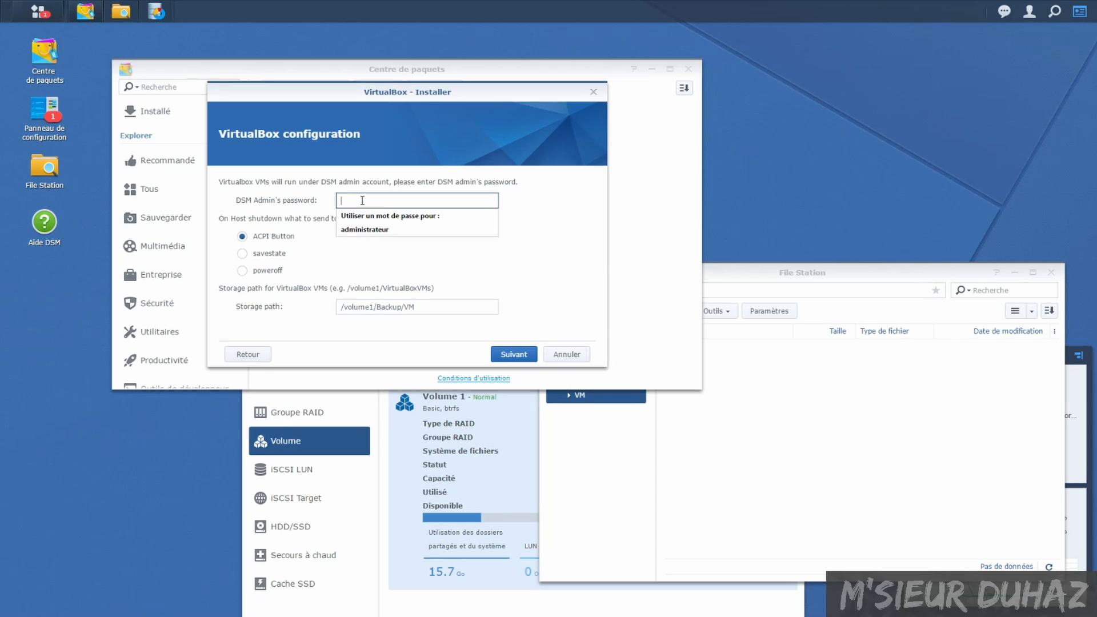
{"action": "left_click", "coordinate": [364, 229]}
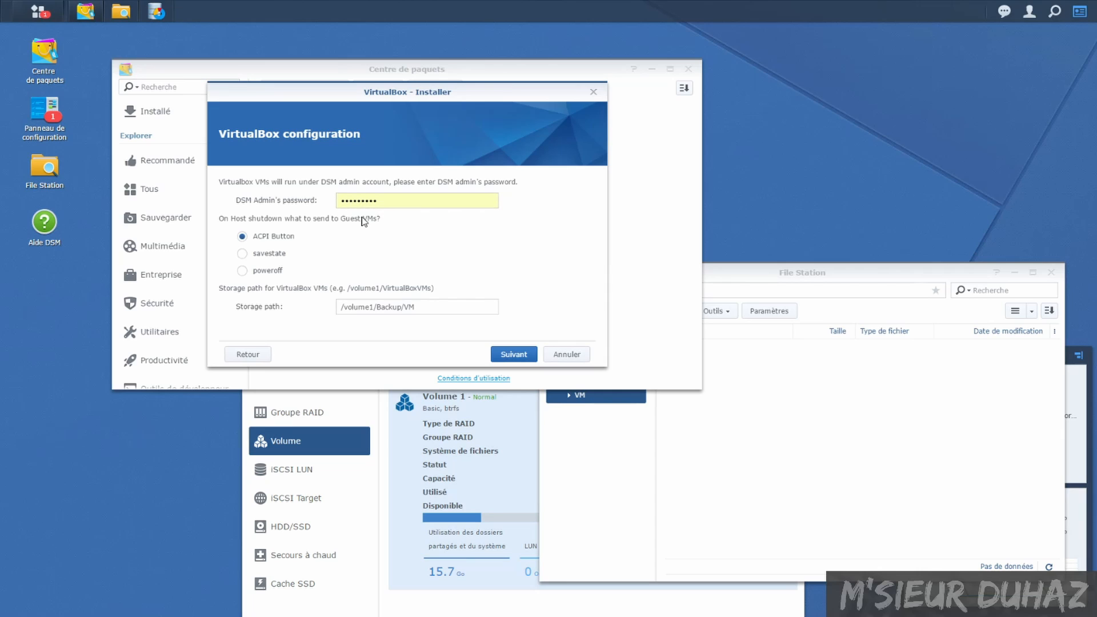
{"action": "left_click", "coordinate": [245, 253]}
{"action": "left_click", "coordinate": [513, 354]}
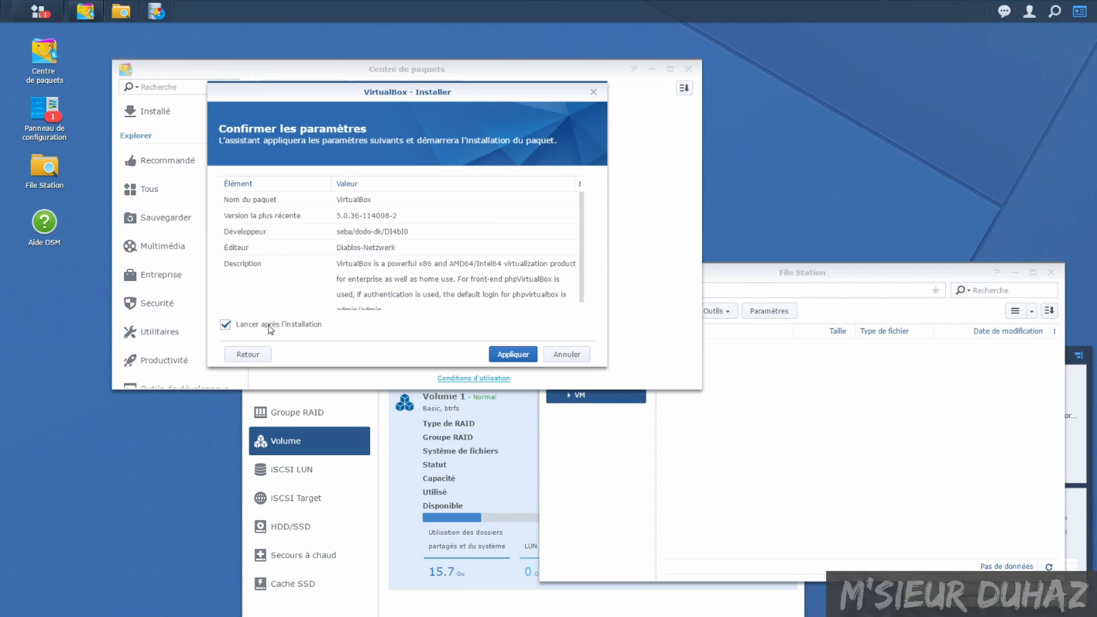
{"action": "left_click", "coordinate": [506, 354]}
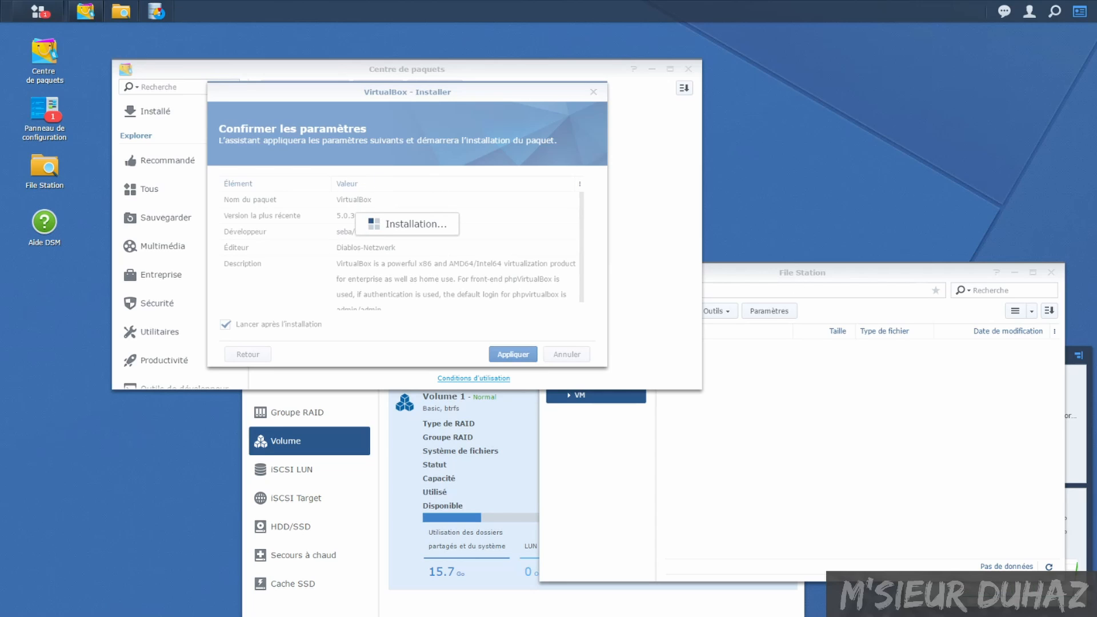
{"action": "left_click", "coordinate": [1071, 468]}
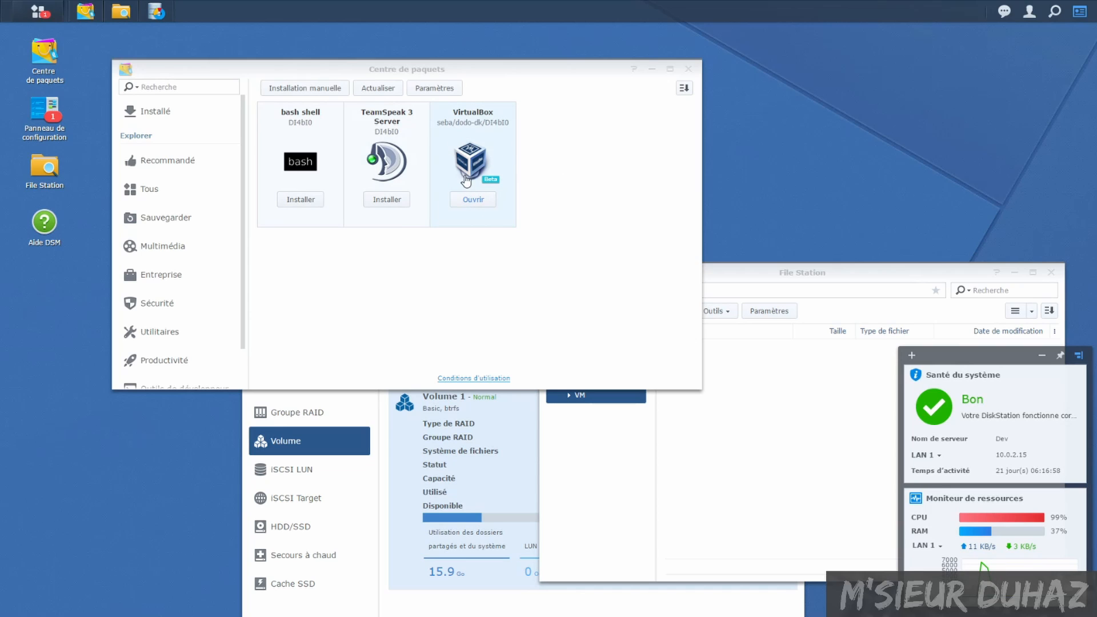
Step: Try to open the installed VirtualBox's web interface, leave full-screen view and close the page's tab
{"action": "left_click", "coordinate": [472, 200]}
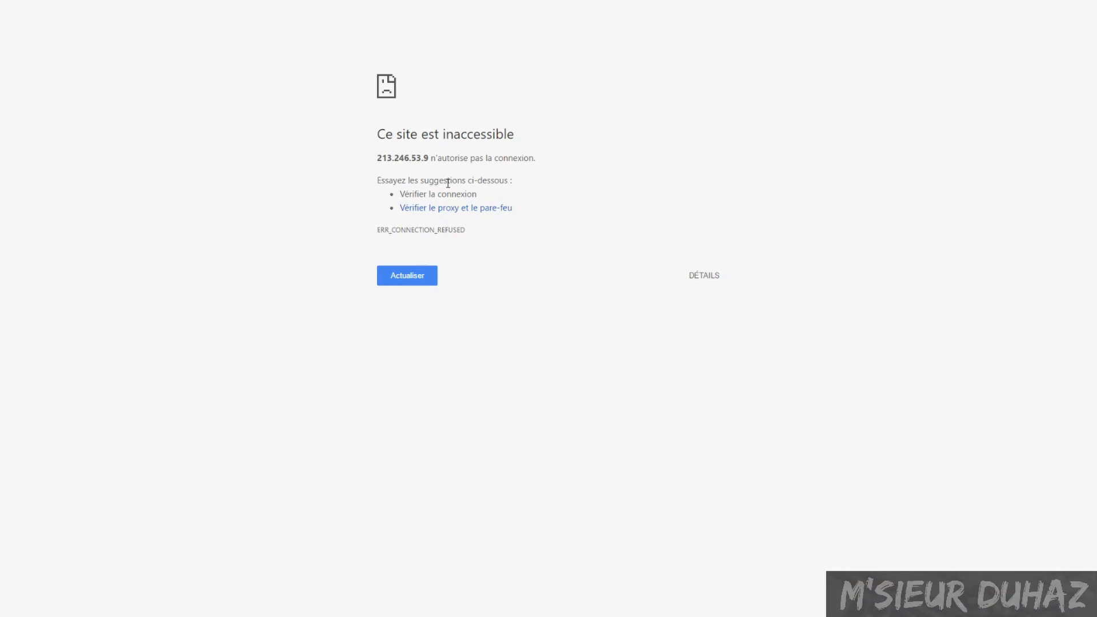
{"action": "key", "text": "F11"}
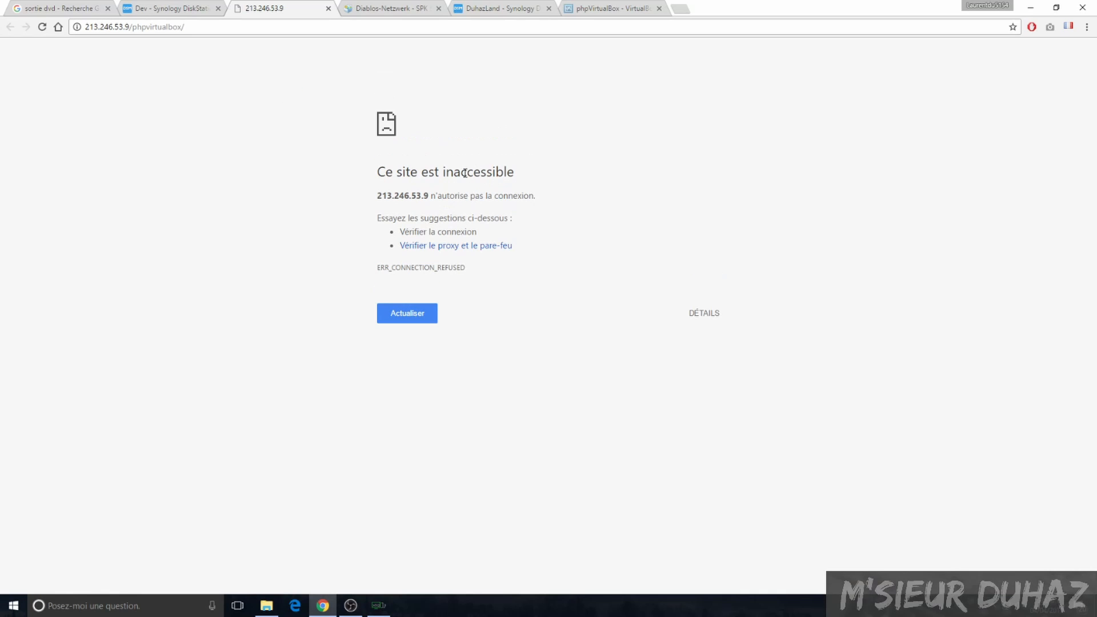
{"action": "left_click", "coordinate": [187, 26]}
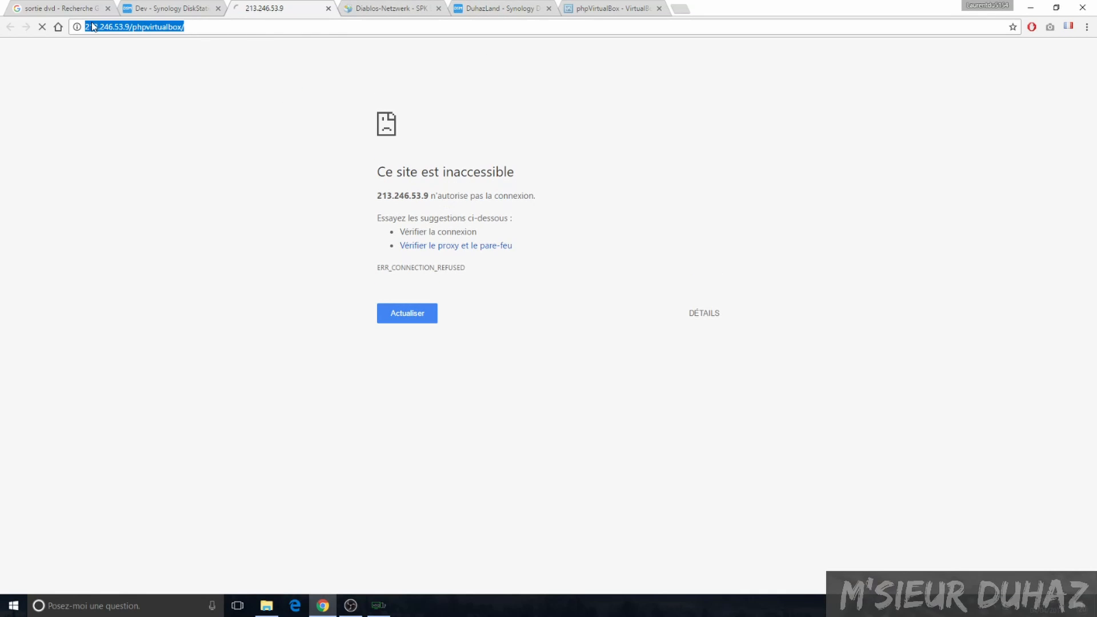
{"action": "left_click", "coordinate": [328, 8]}
Step: Switch to the DuhazLand NAS, close its Package Center and Control Panel windows and reload its phpVirtualBox page
{"action": "left_click", "coordinate": [524, 9]}
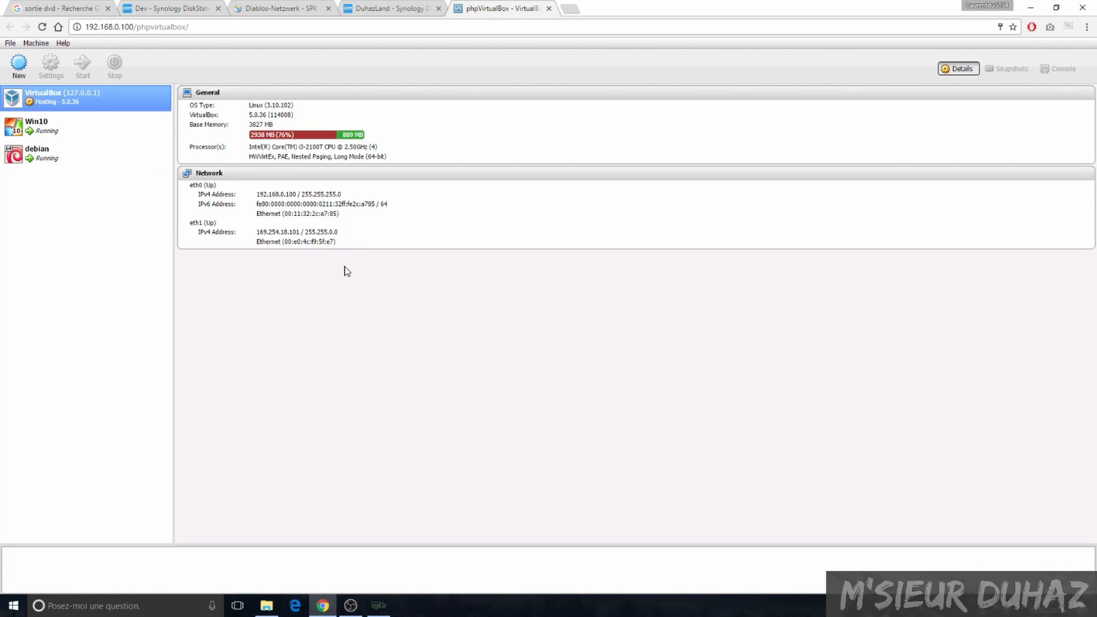
{"action": "left_click", "coordinate": [400, 9]}
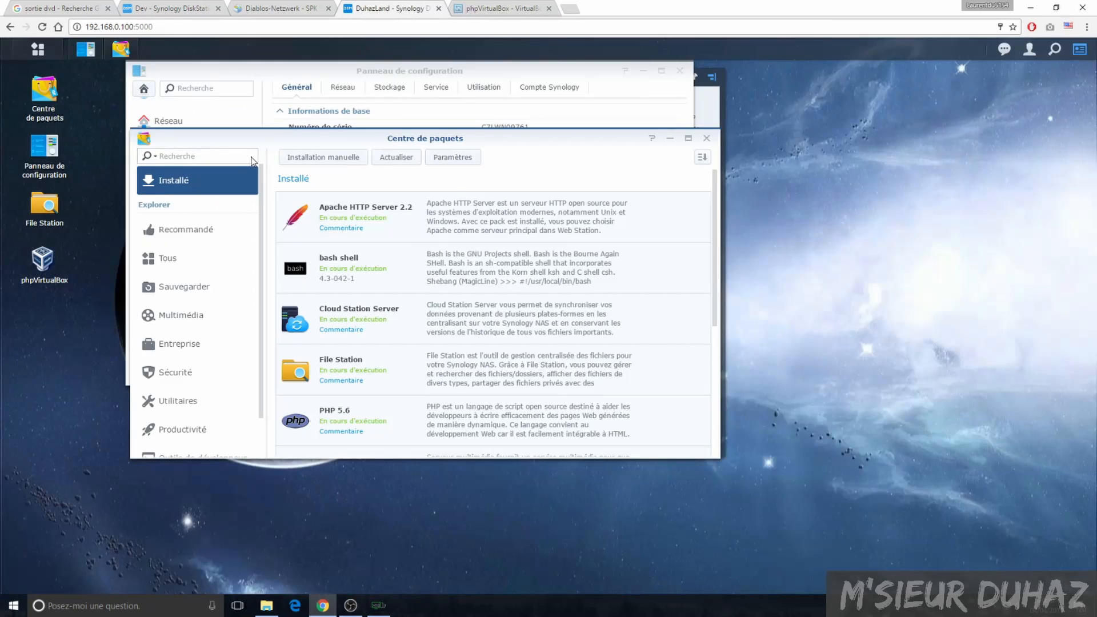
{"action": "left_click", "coordinate": [704, 138]}
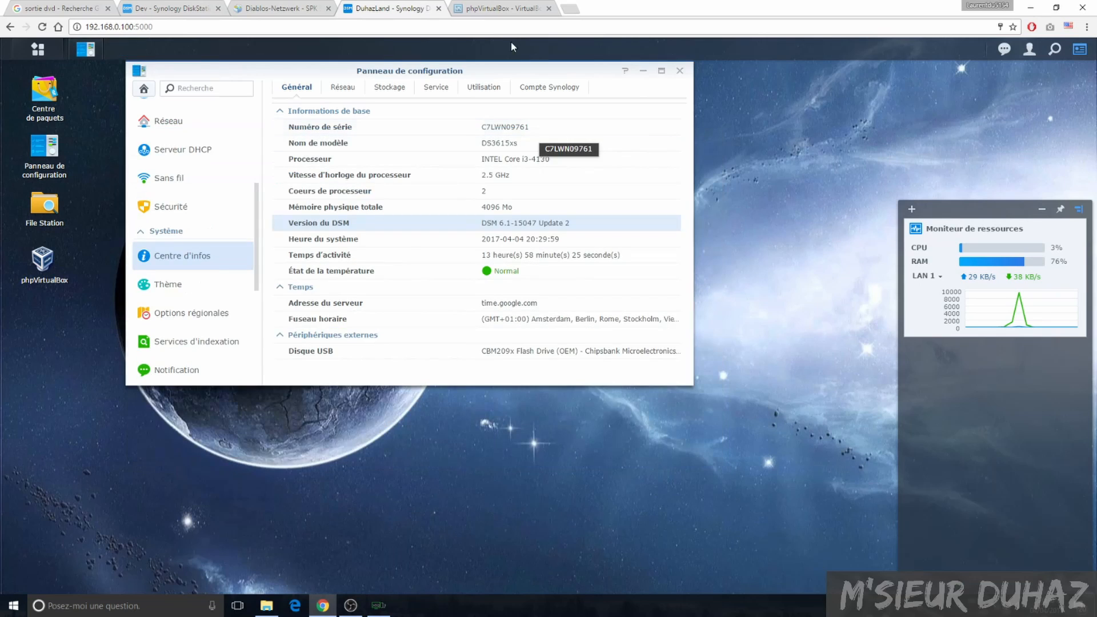
{"action": "left_click", "coordinate": [496, 10]}
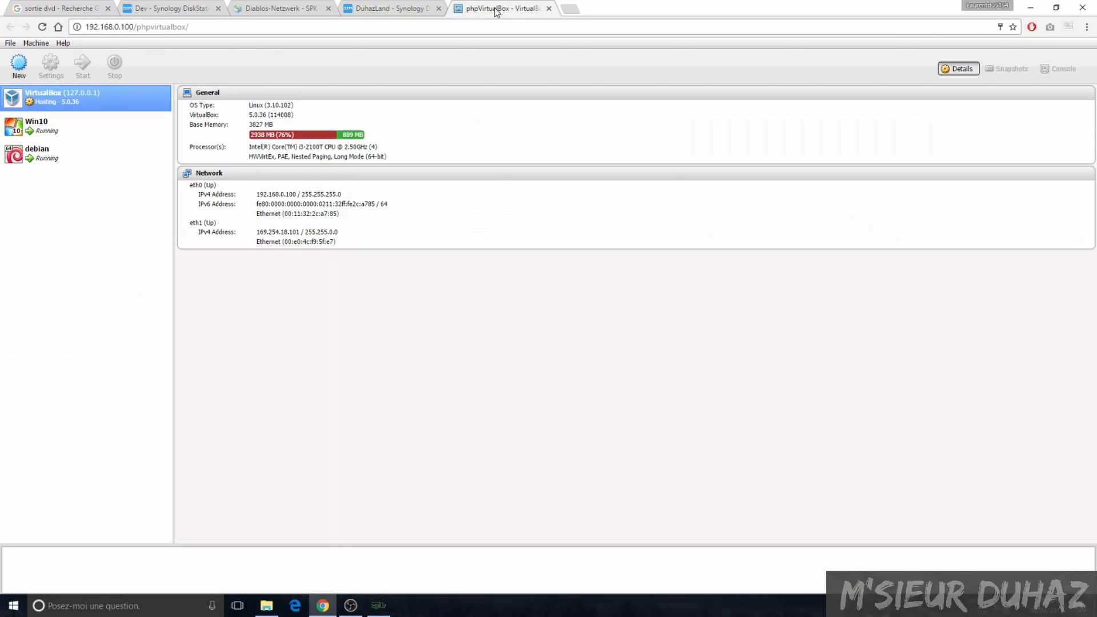
{"action": "left_click", "coordinate": [43, 26]}
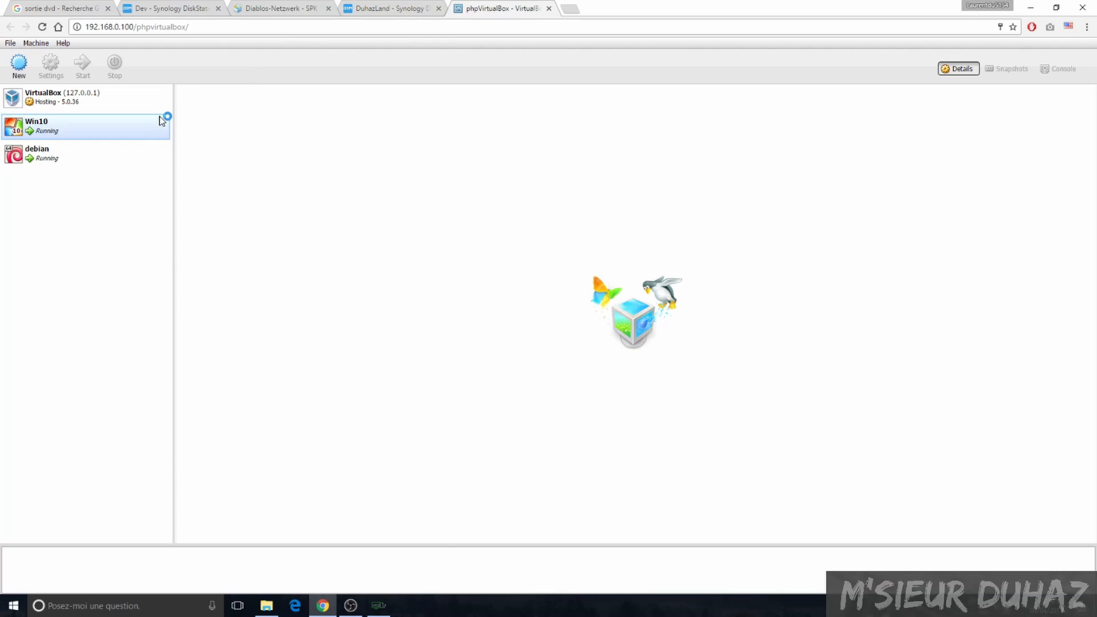
{"action": "left_click", "coordinate": [391, 8]}
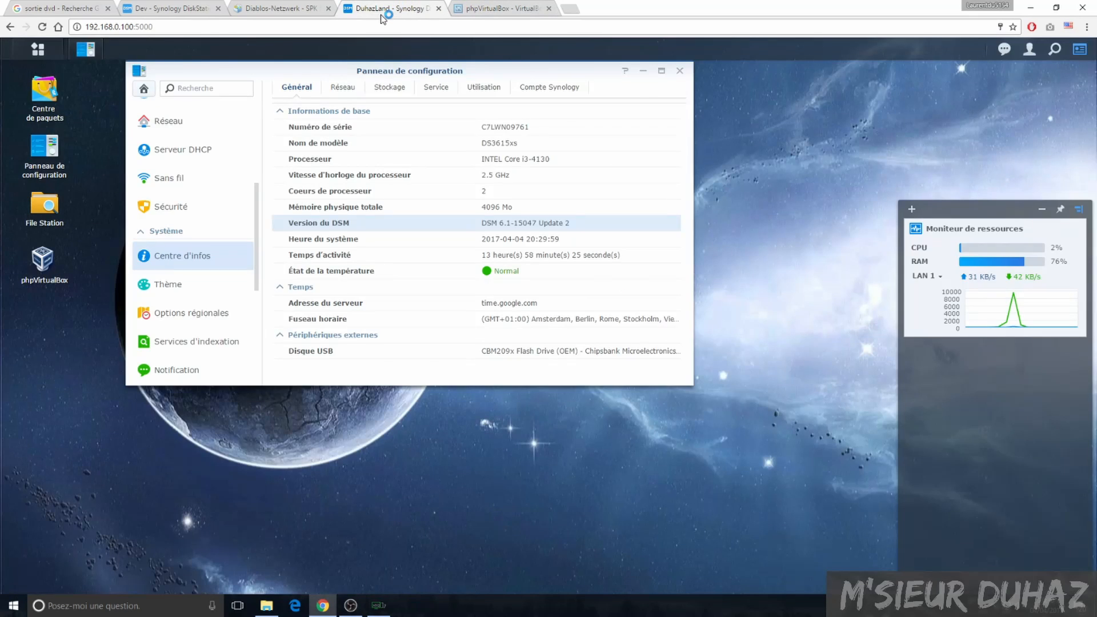
{"action": "left_click", "coordinate": [680, 70]}
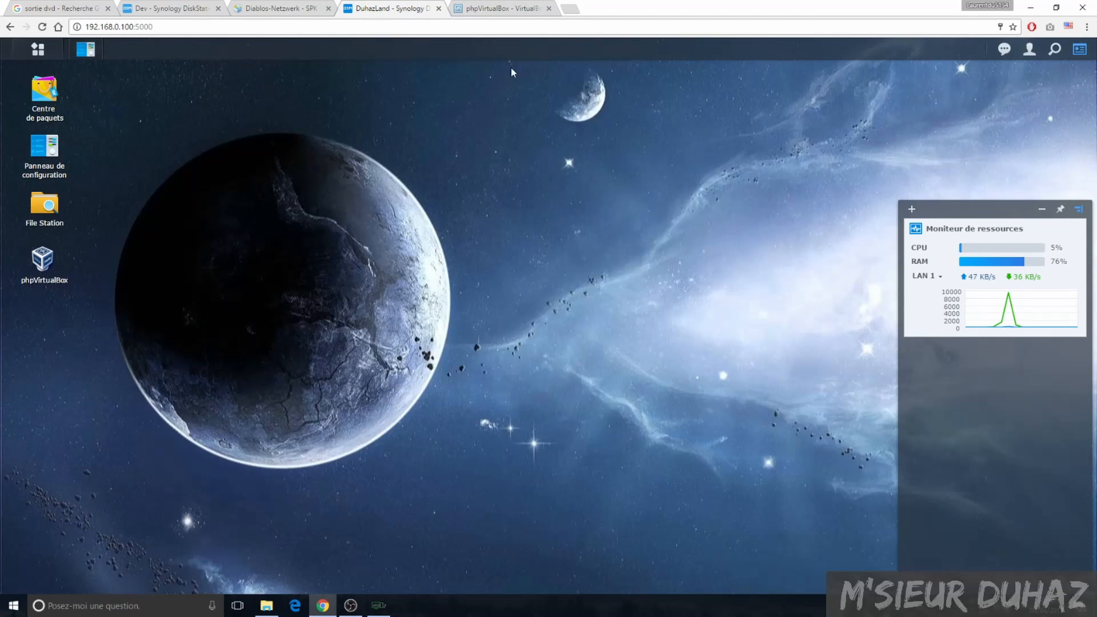
Step: Open Web Station on the DuhazLand NAS, view its status and select PHP 5.6 in the general settings
{"action": "left_click", "coordinate": [38, 49]}
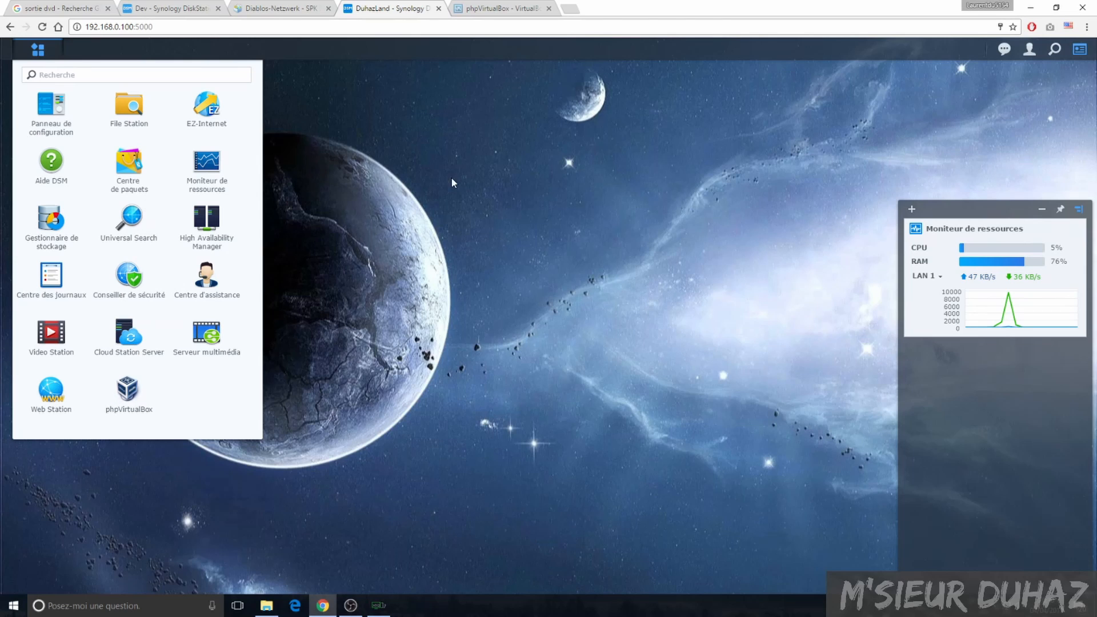
{"action": "left_click", "coordinate": [49, 396]}
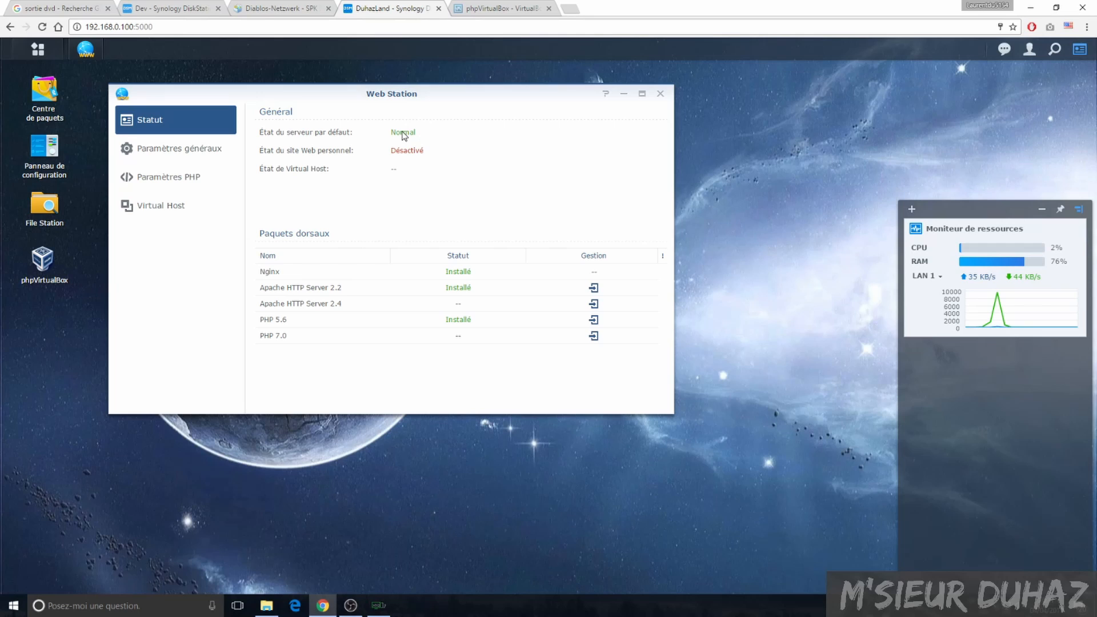
{"action": "left_click", "coordinate": [200, 152]}
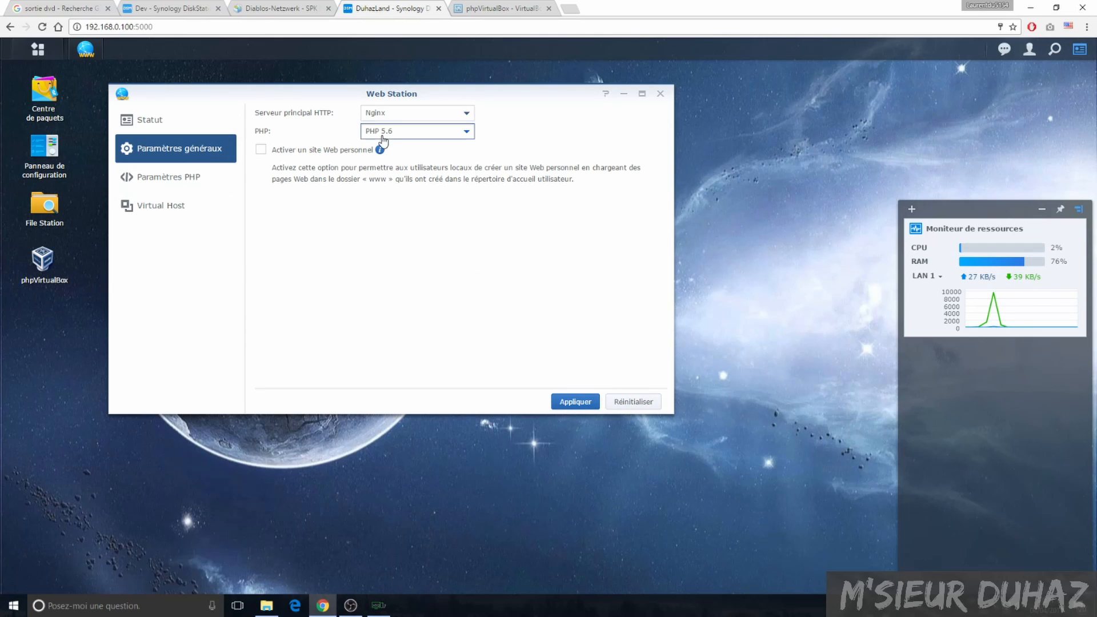
{"action": "left_click", "coordinate": [382, 136]}
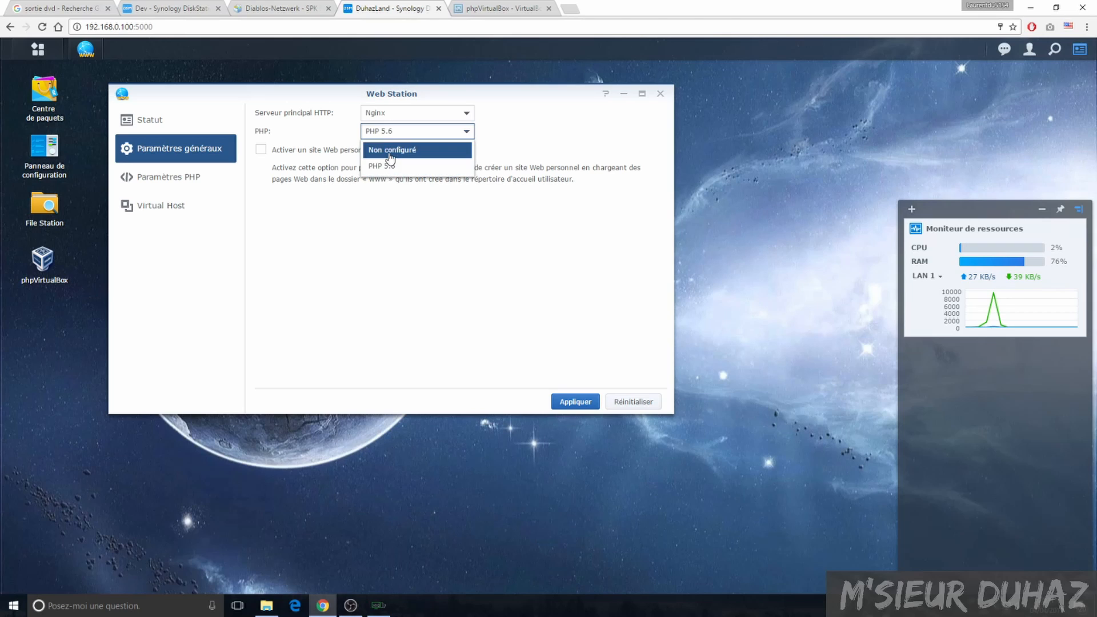
{"action": "left_click", "coordinate": [384, 165]}
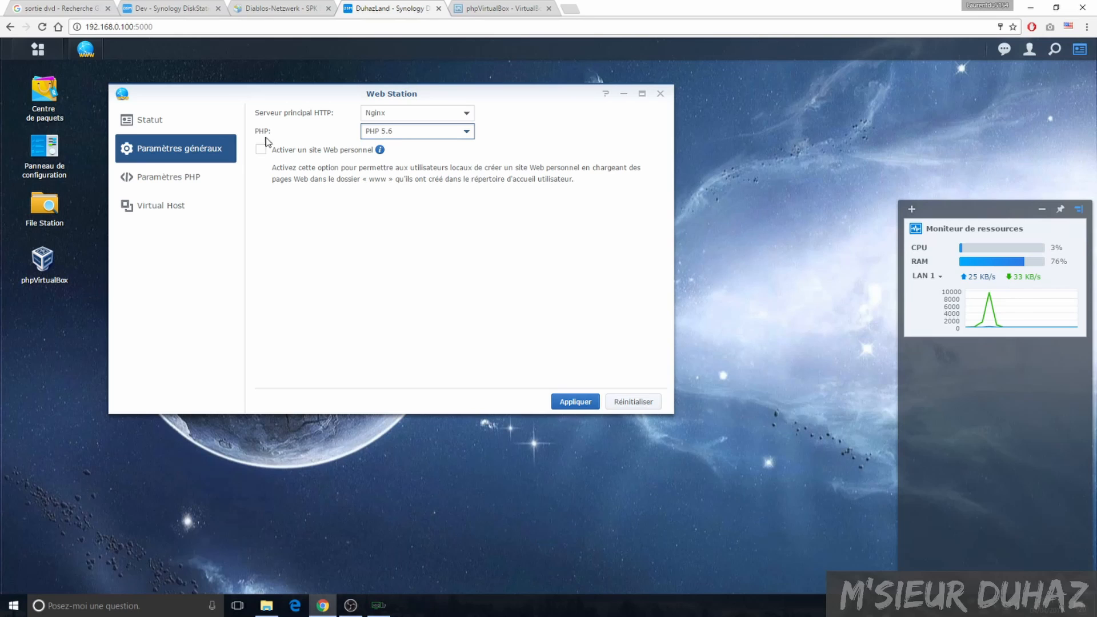
Step: Examine Web Station's PHP settings, including the PHP version choices and the extensions list down to soap
{"action": "left_click", "coordinate": [205, 180]}
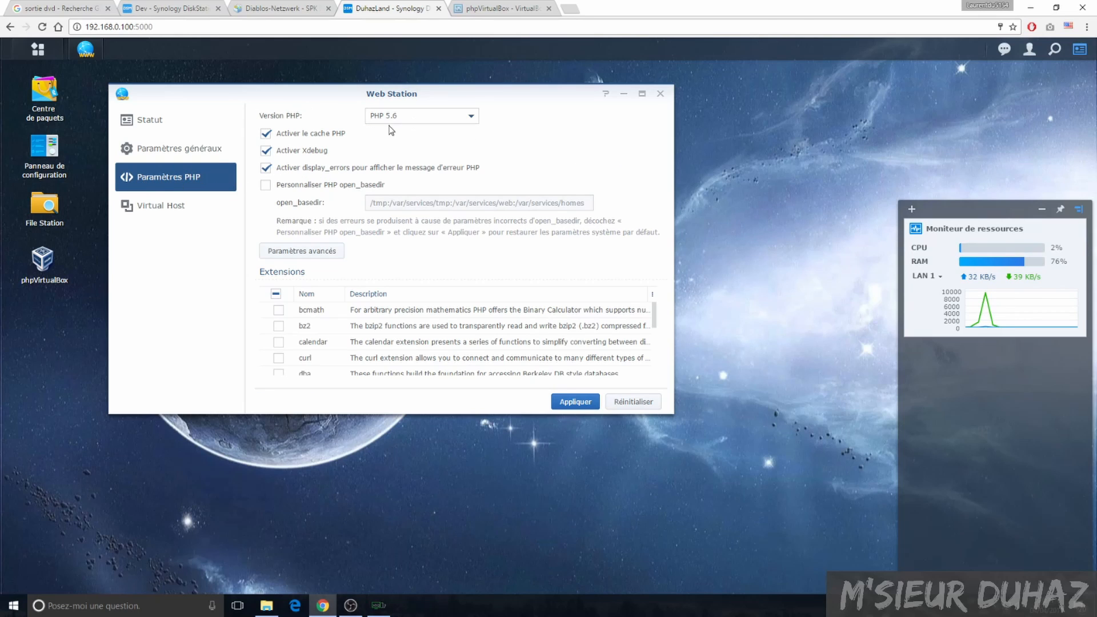
{"action": "left_click", "coordinate": [409, 118]}
{"action": "left_click", "coordinate": [407, 118]}
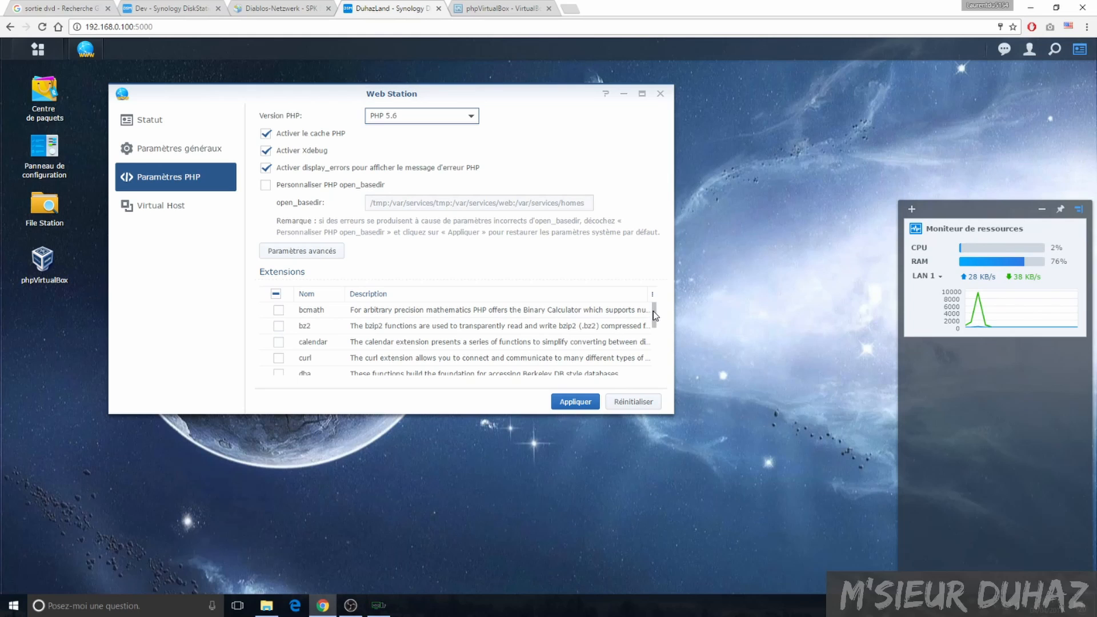
{"action": "left_click_drag", "start_coordinate": [653, 312], "coordinate": [654, 355]}
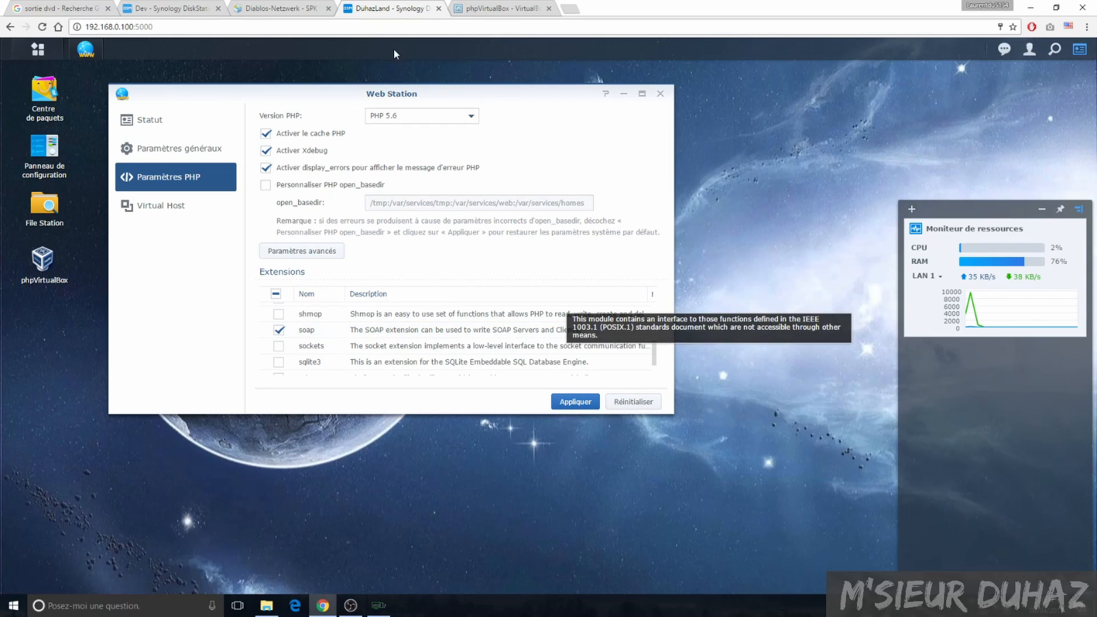
Step: View the virtual machines in phpVirtualBox, then browse File Station's web folder and the vm folder inside public
{"action": "left_click", "coordinate": [468, 11]}
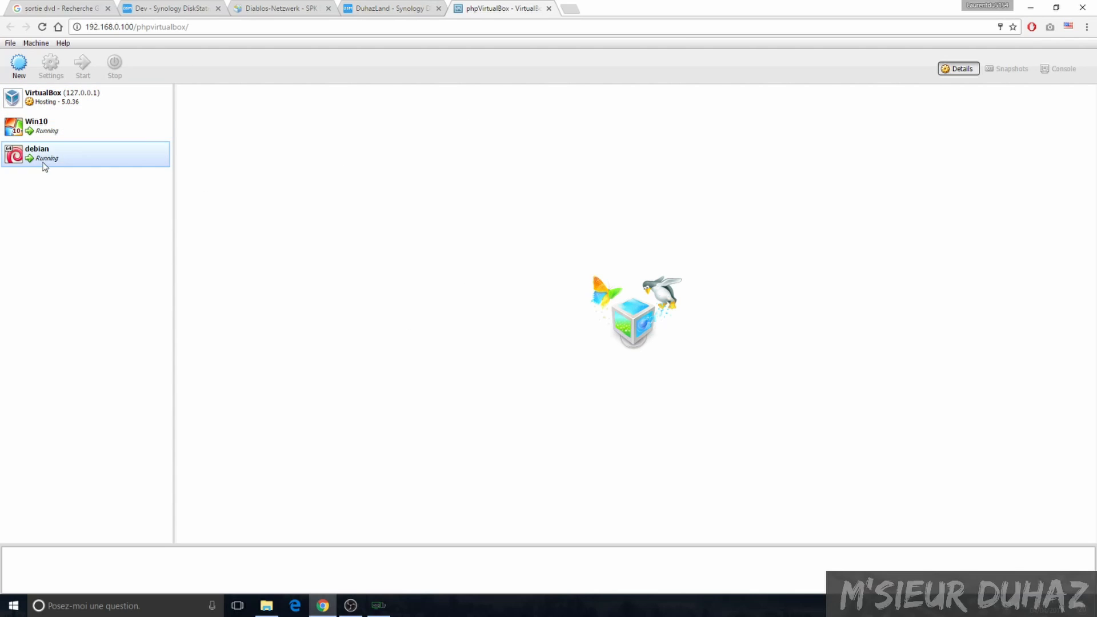
{"action": "left_click", "coordinate": [386, 8]}
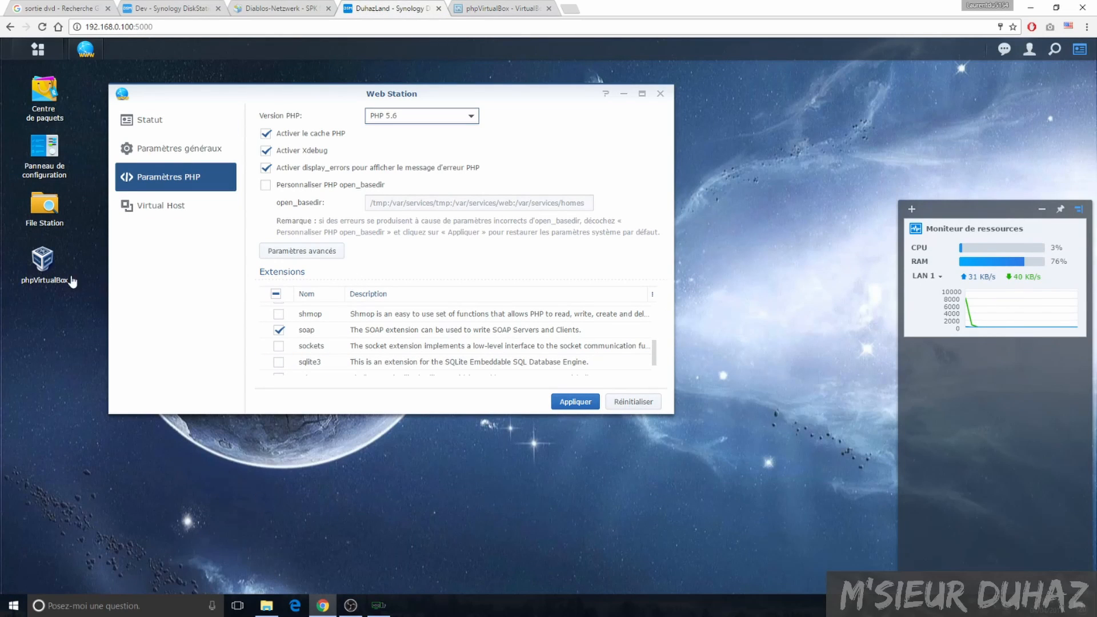
{"action": "left_click", "coordinate": [44, 206]}
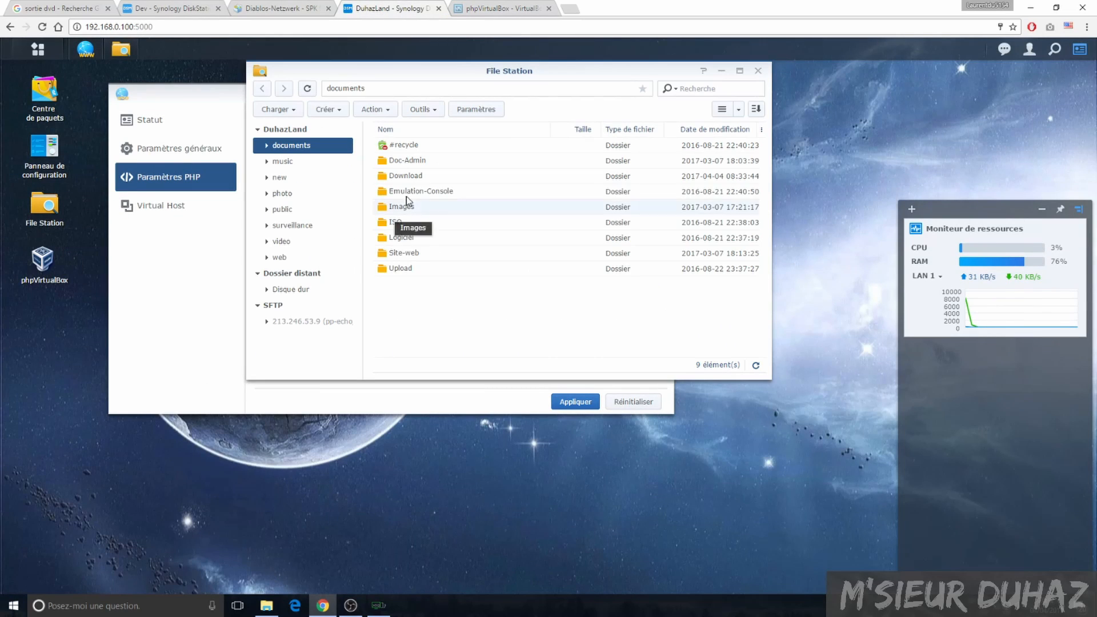
{"action": "left_click", "coordinate": [282, 257]}
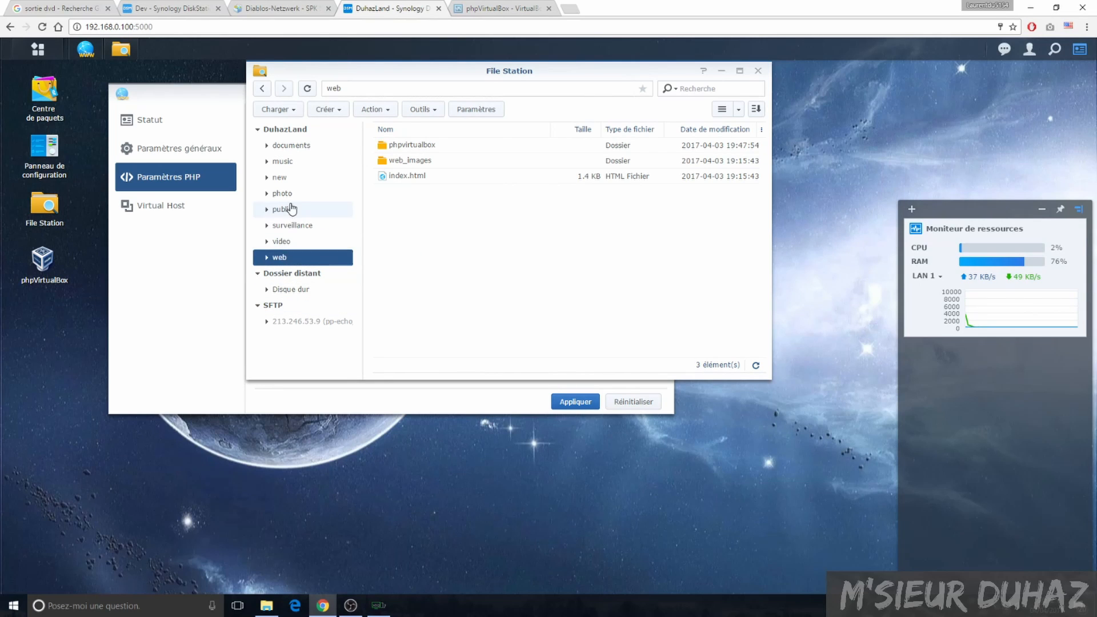
{"action": "left_click", "coordinate": [286, 210]}
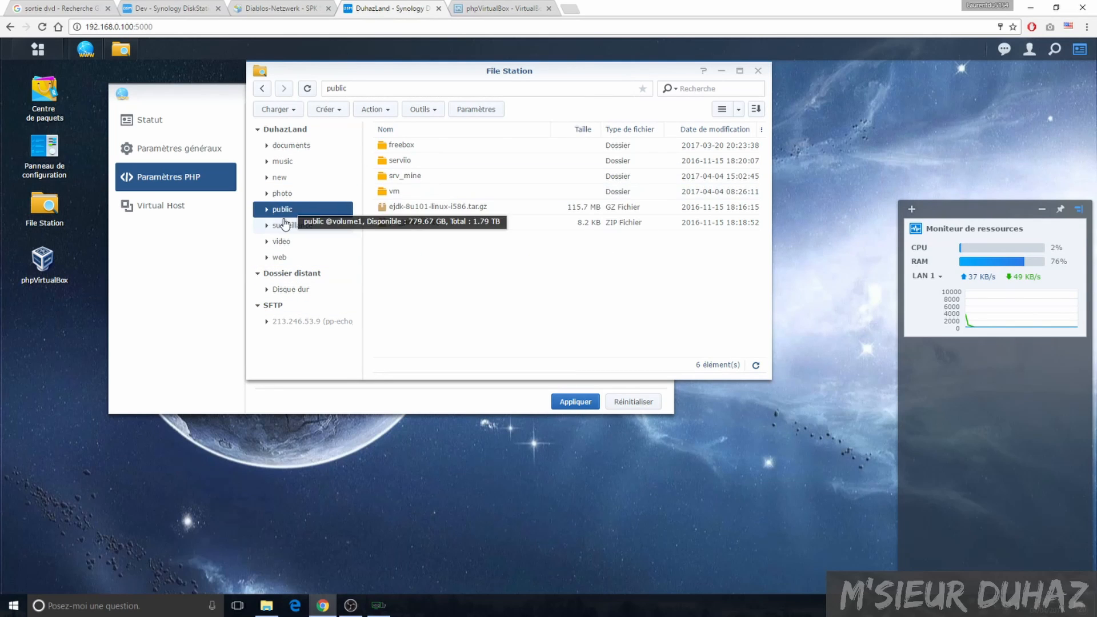
{"action": "double_click", "coordinate": [396, 192]}
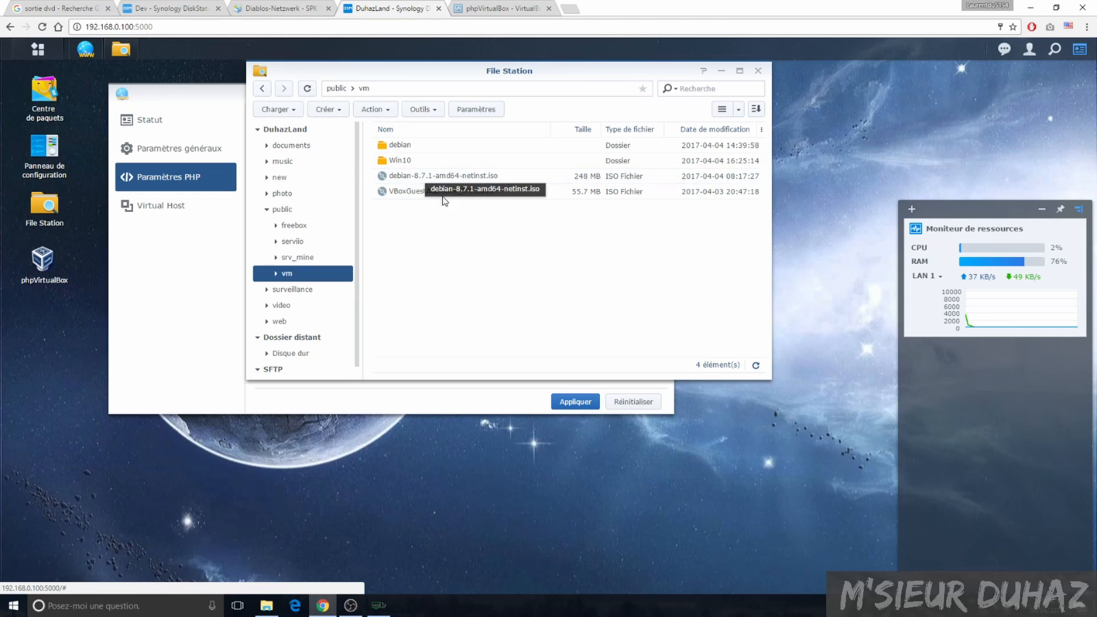